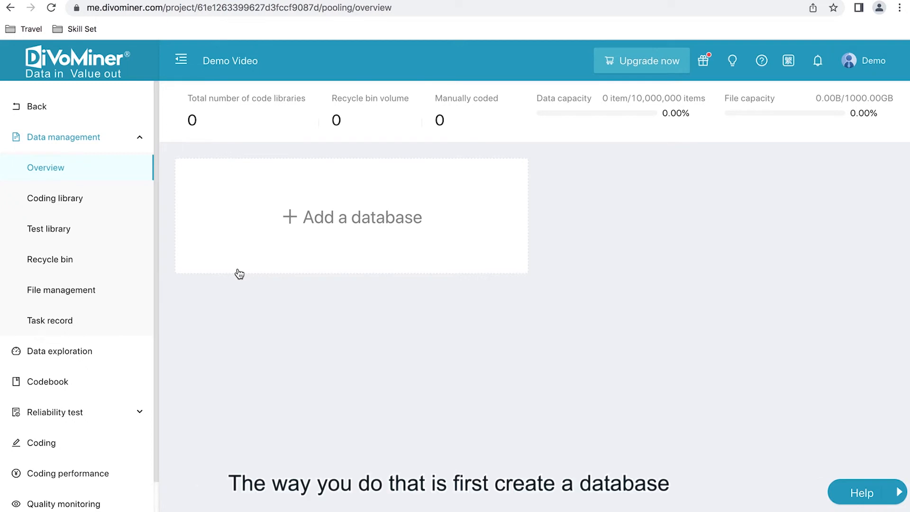
Add a database named "SDGs in Facebook and News 2021" to the project
click(323, 249)
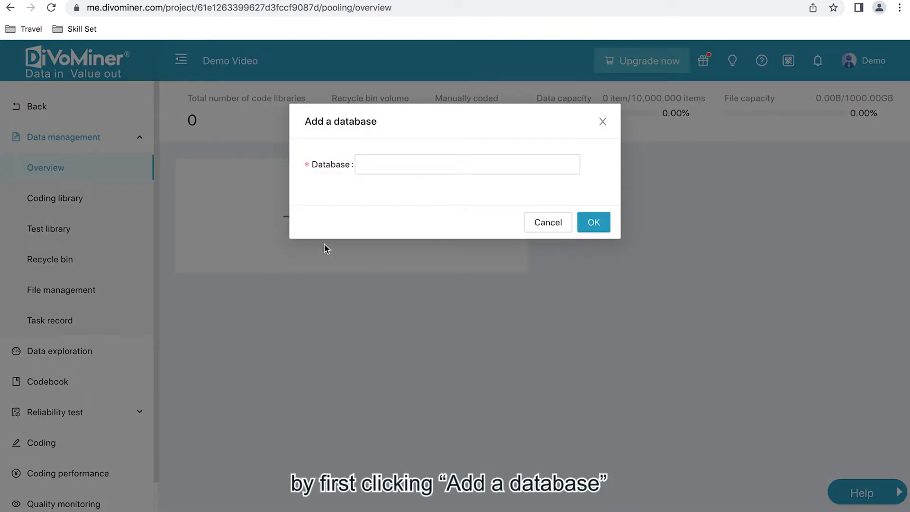
key(Tab)
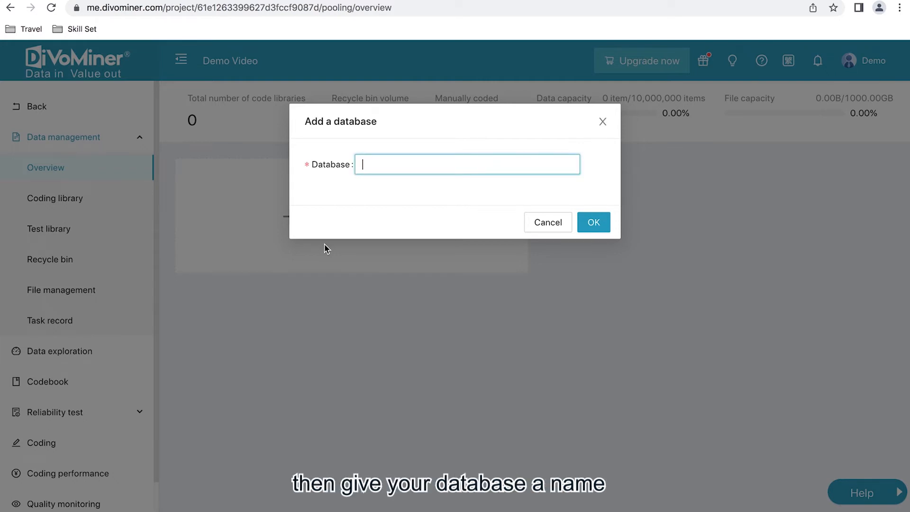
text(SDGS m)
key(BackSpace)
key(BackSpace)
key(BackSpace)
text(s )
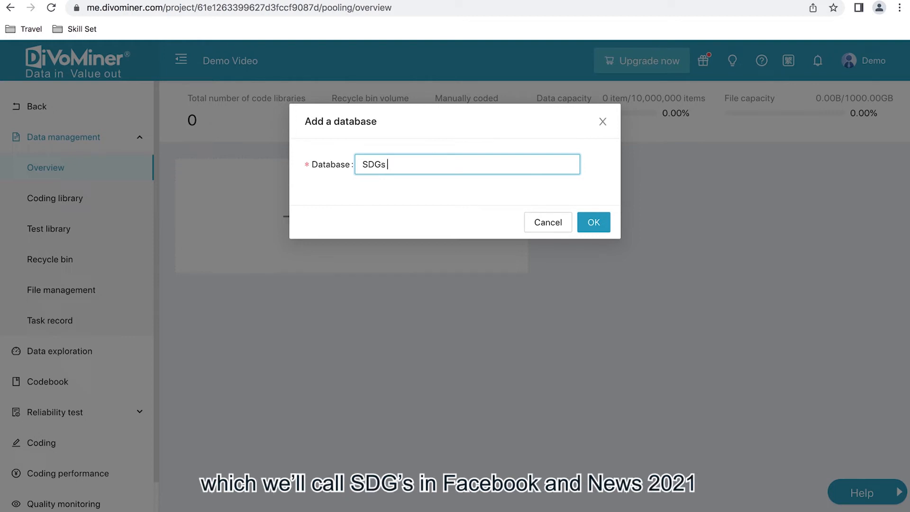
text(in Facebook and News 2021)
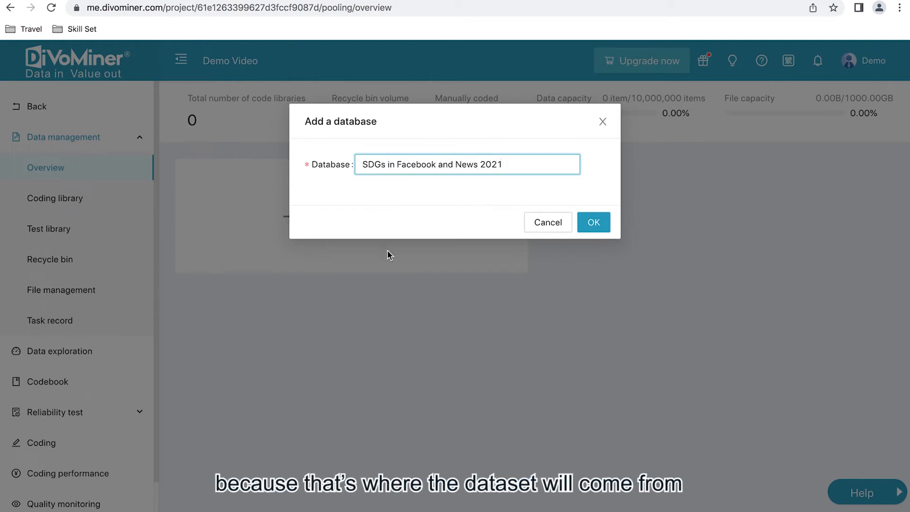
click(602, 223)
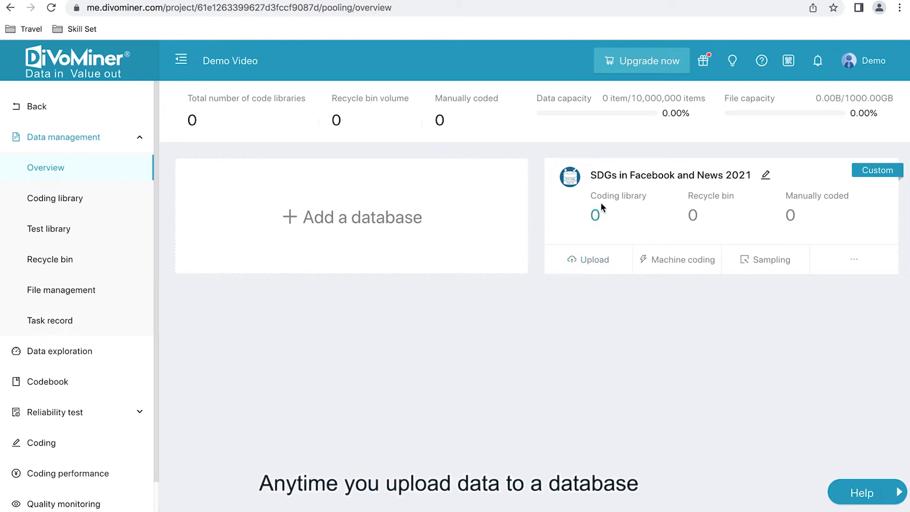
Upload the Excel file "SDGs in News and FB 2021.xlsx" from Downloads to the SDGs in Facebook and News 2021 database
click(588, 268)
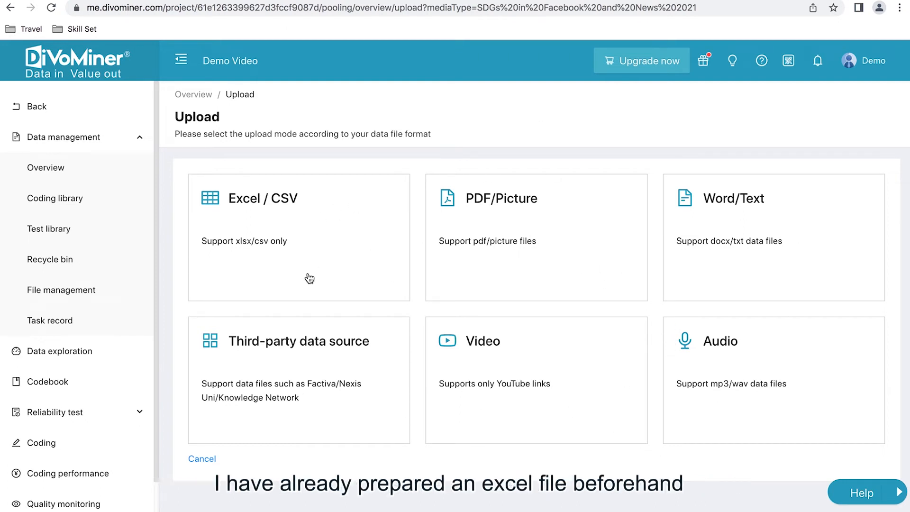
click(322, 242)
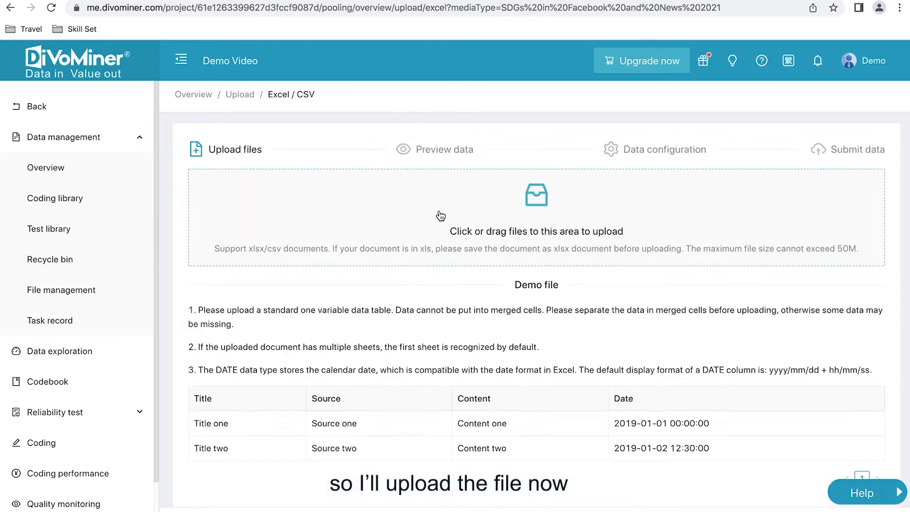
click(467, 234)
click(515, 20)
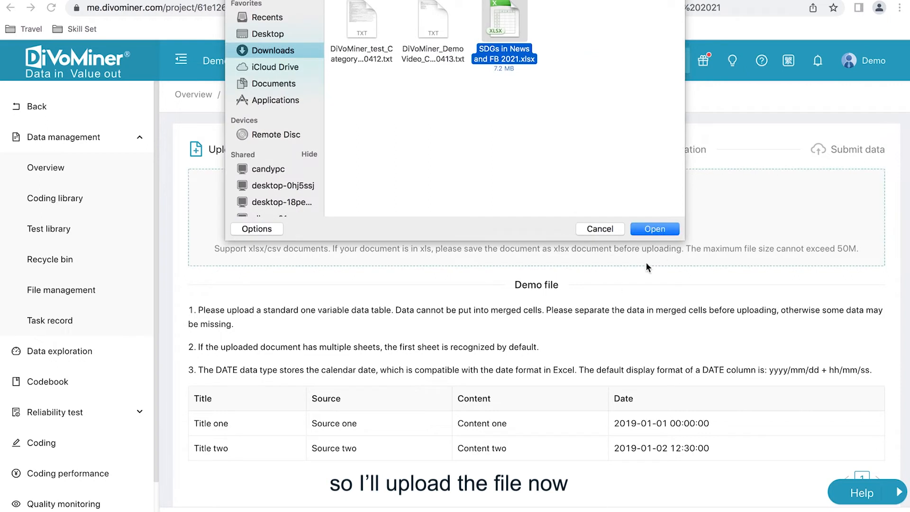
click(655, 229)
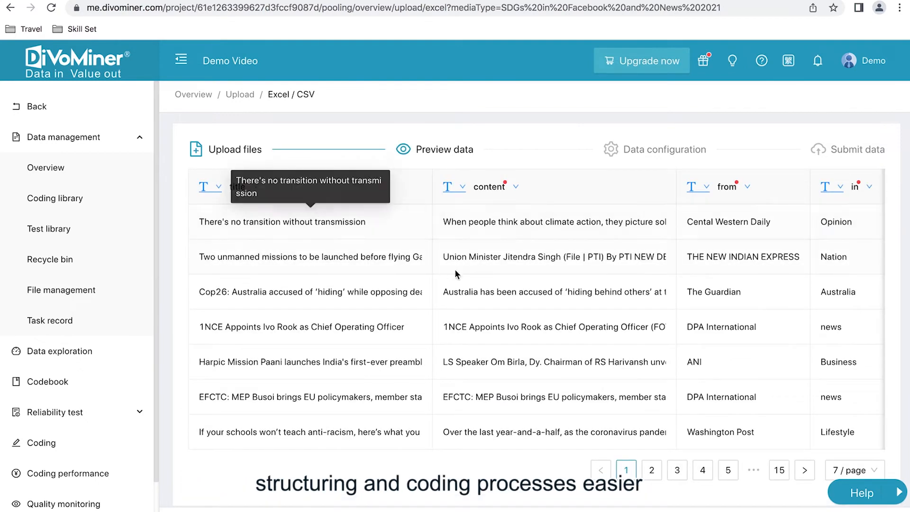
Look through all columns of the uploaded data preview, from title to zone
scroll(455, 270, right, 5)
scroll(454, 269, right, 5)
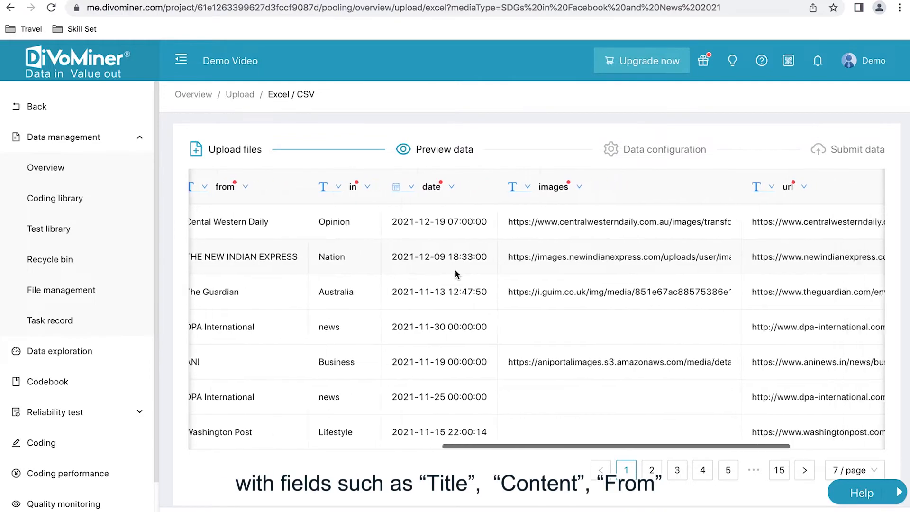
scroll(455, 269, left, 3)
scroll(454, 269, right, 8)
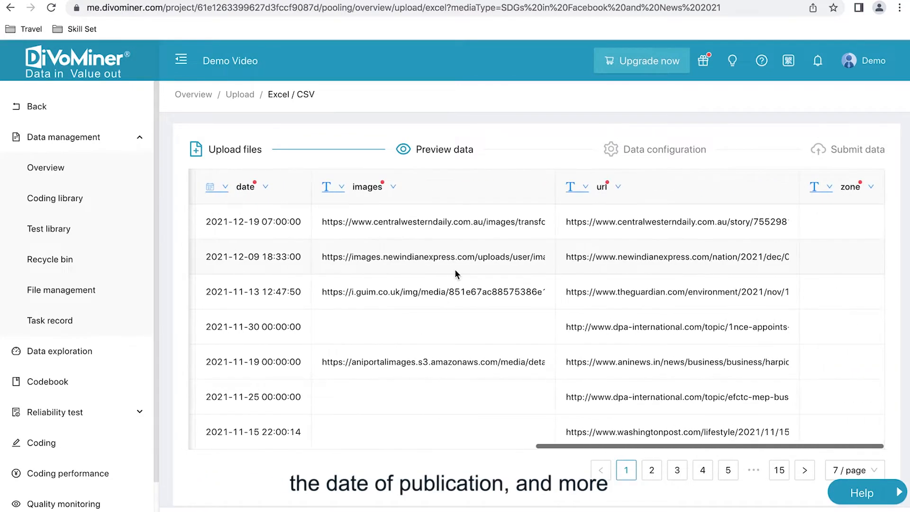
scroll(487, 275, left, 10)
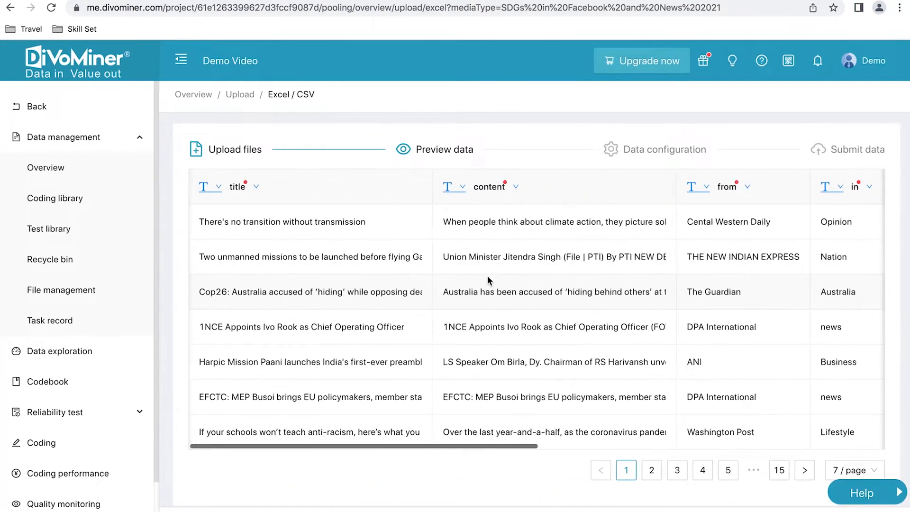
scroll(384, 269, right, 3)
scroll(384, 269, right, 2)
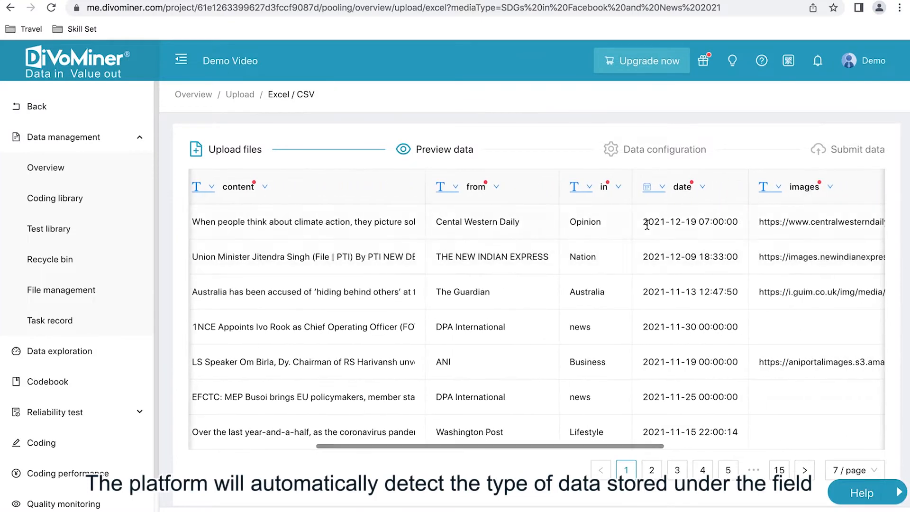
Examine the data type options of the date, from and content columns in the preview without changing any type
click(648, 187)
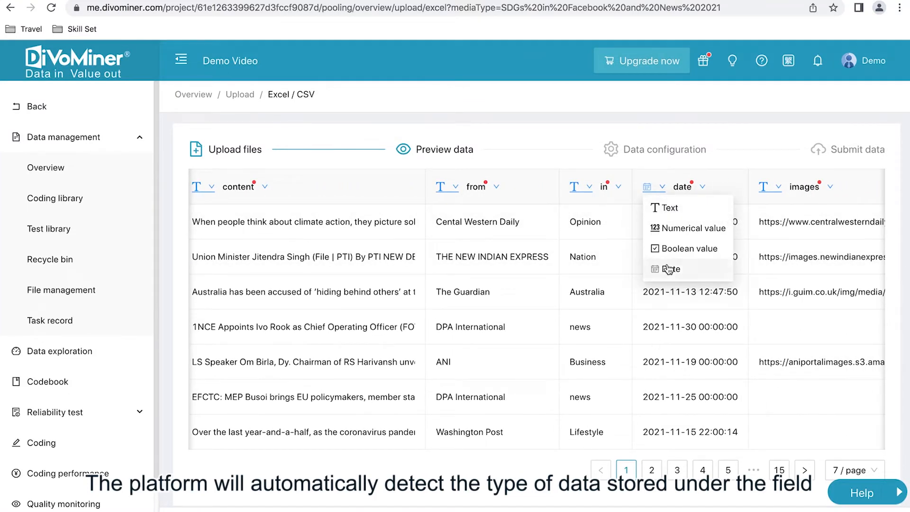
click(559, 297)
click(456, 185)
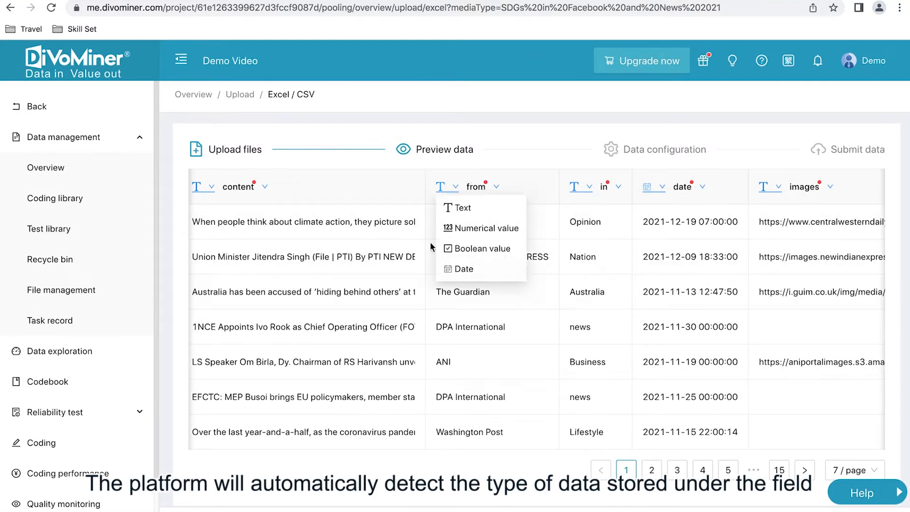
click(600, 306)
click(649, 192)
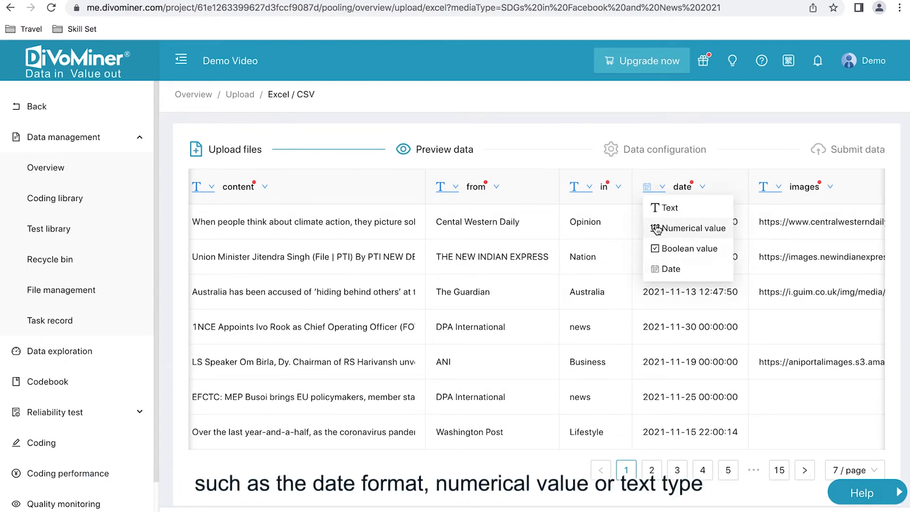
click(663, 190)
click(663, 190)
click(508, 289)
scroll(508, 289, left, 5)
scroll(508, 289, right, 5)
scroll(475, 284, left, 6)
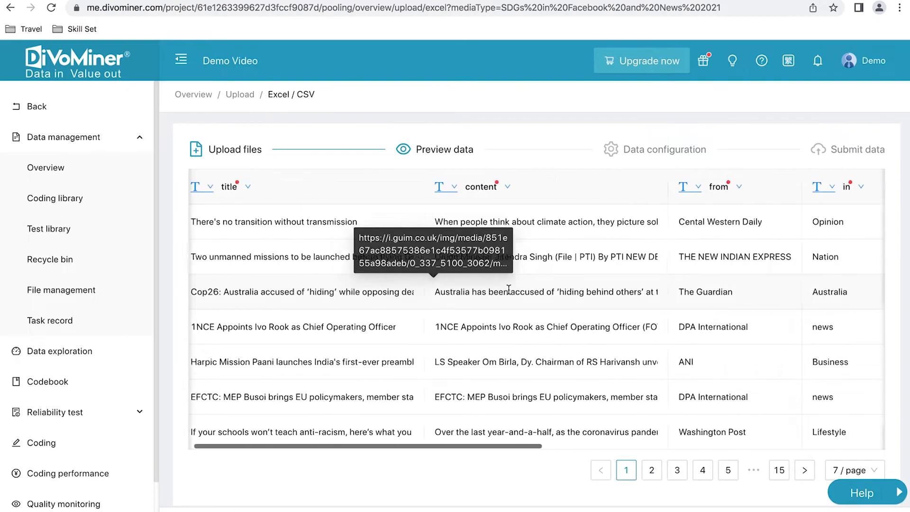
click(448, 189)
click(676, 311)
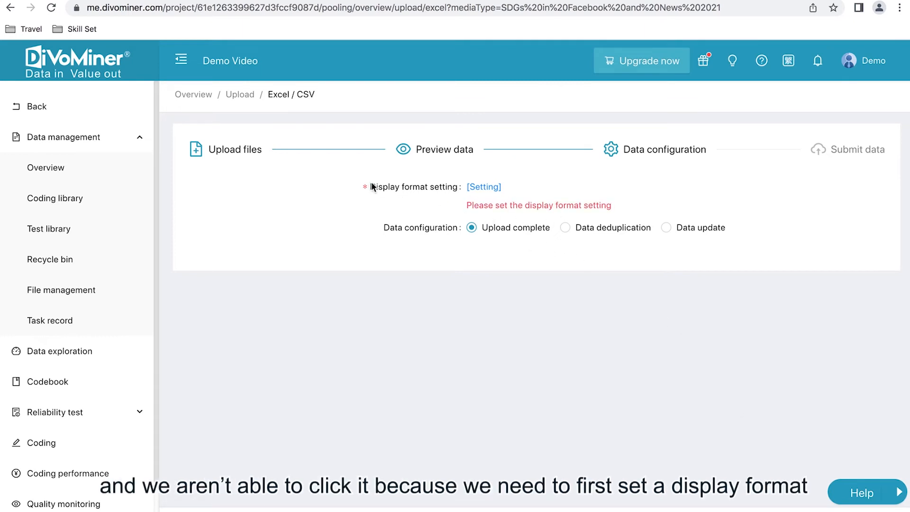
Assign the title field to Title in the display format setting
click(485, 188)
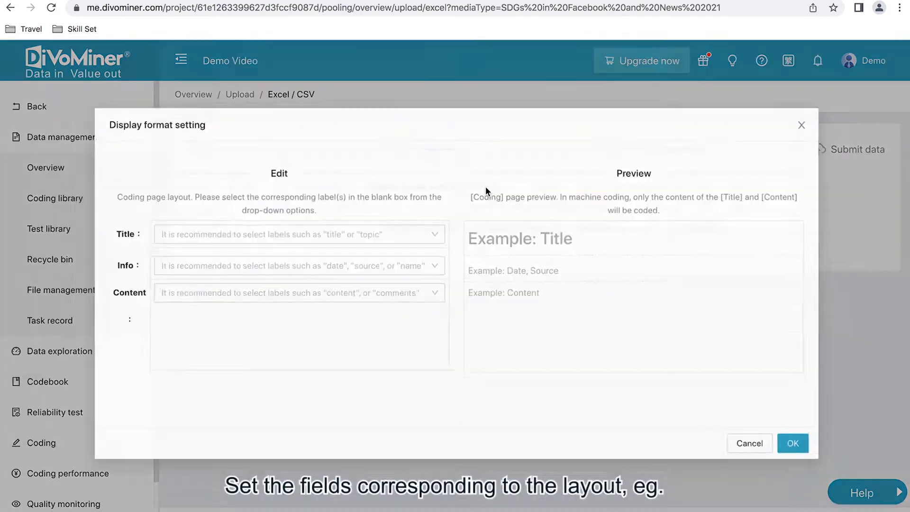
click(325, 236)
click(284, 266)
click(223, 243)
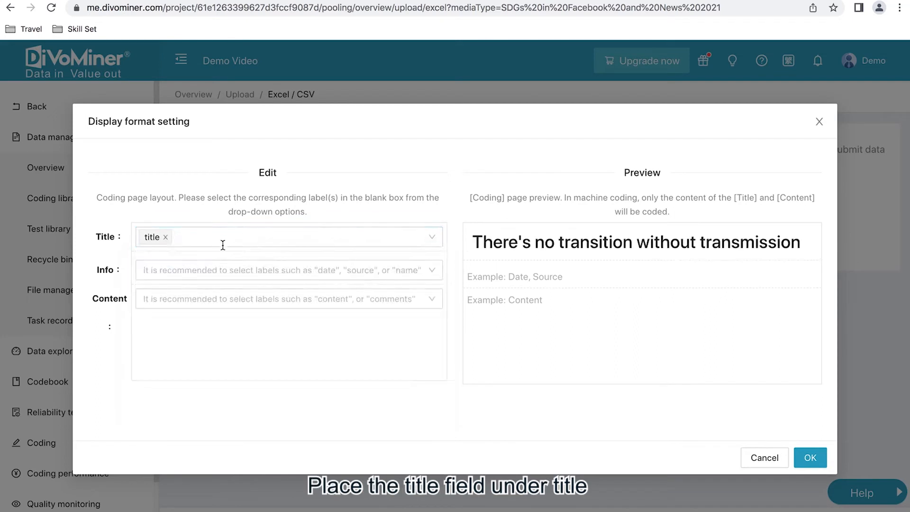
Assign the from and date fields to Info and the content field to Content in the display format
click(213, 261)
click(193, 341)
click(173, 380)
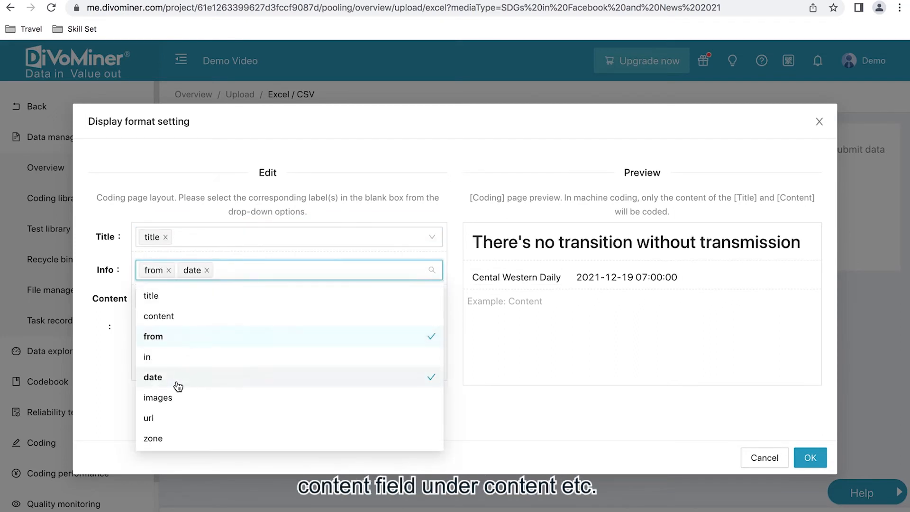
click(102, 333)
click(192, 299)
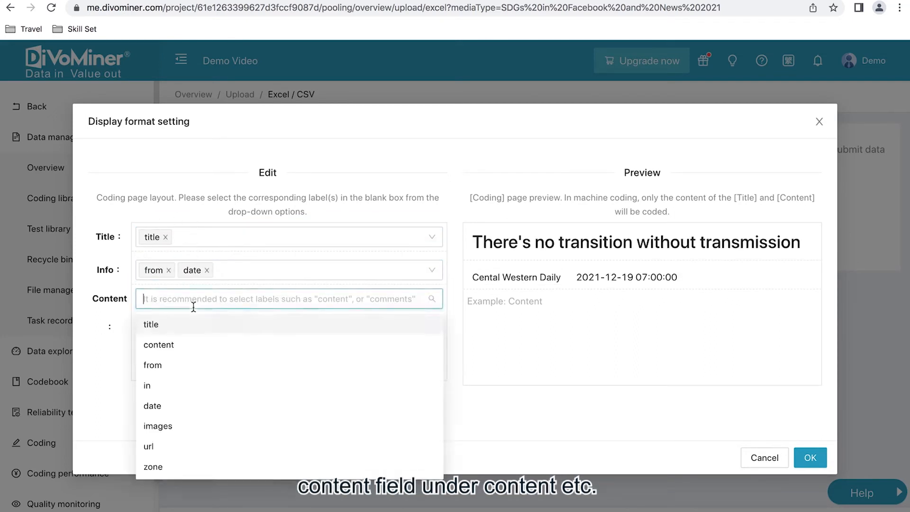
click(184, 342)
click(473, 145)
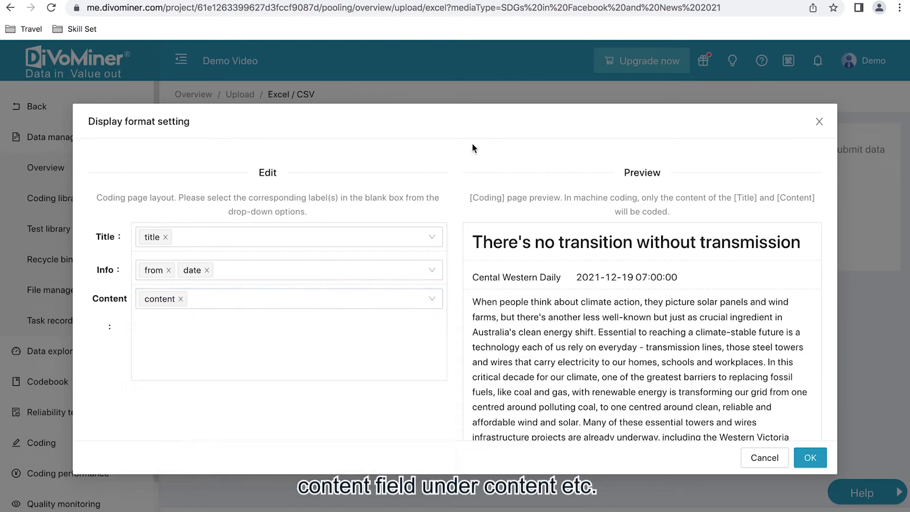
Examine the preview of how an uploaded article is laid out on the coding page
scroll(611, 376, down, 5)
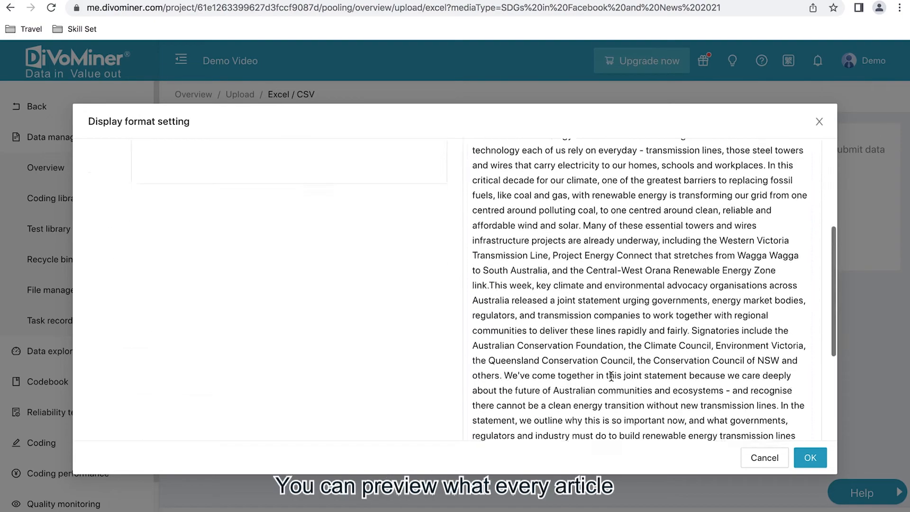
scroll(611, 376, down, 1)
scroll(611, 376, up, 10)
scroll(612, 377, down, 1)
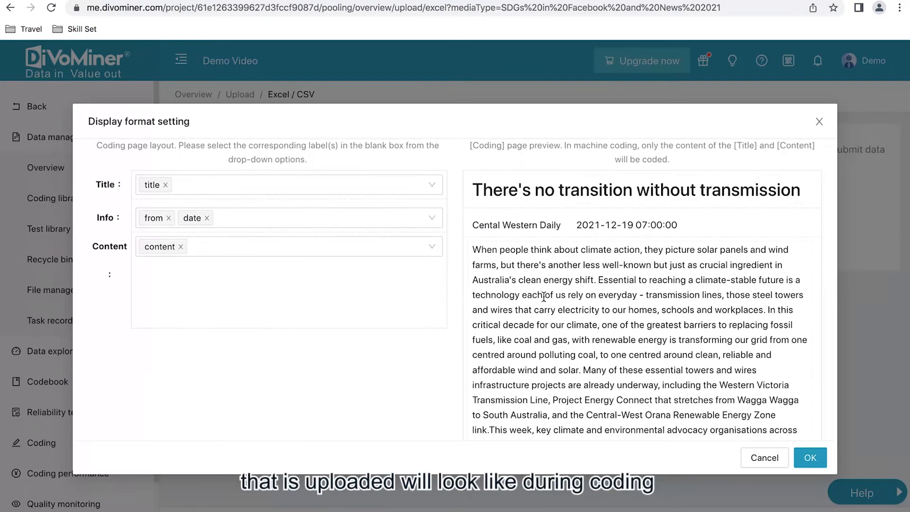
scroll(555, 254, up, 1)
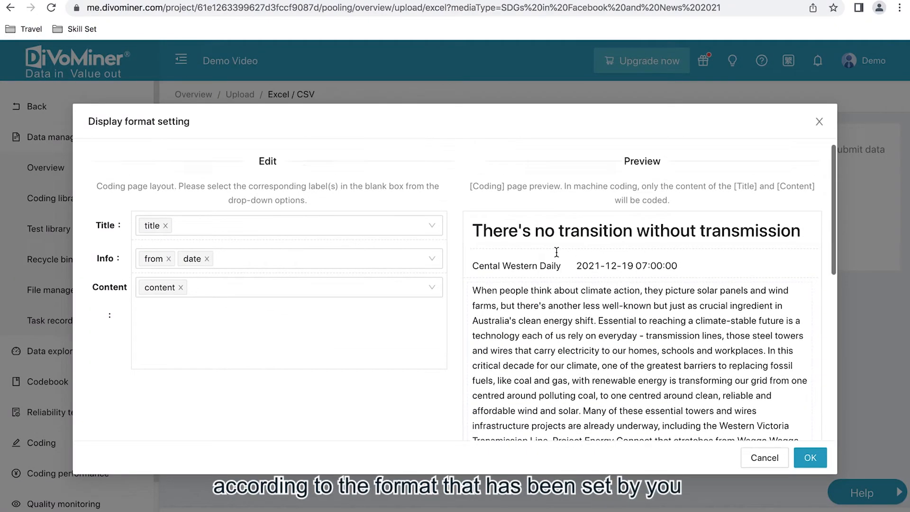
scroll(556, 251, down, 8)
scroll(556, 252, up, 10)
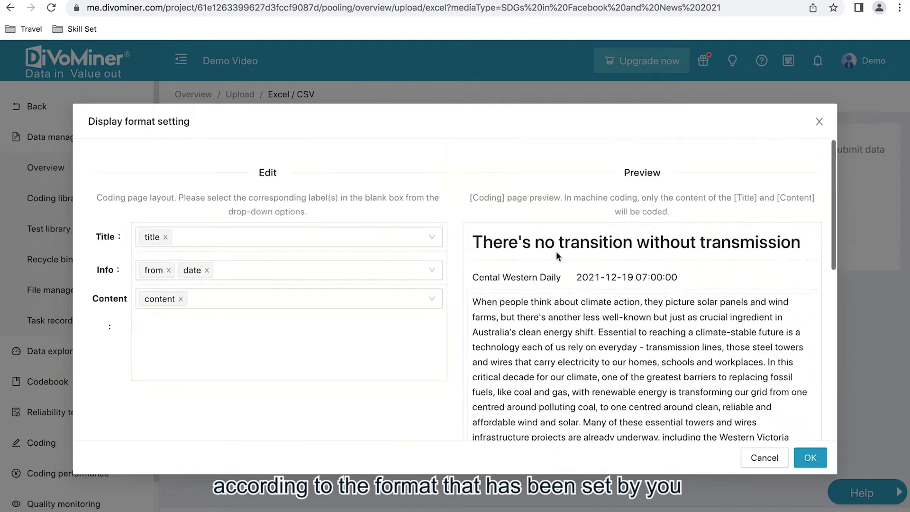
Save the display format and submit the data with the Upload complete option, returning to the database overview
click(809, 457)
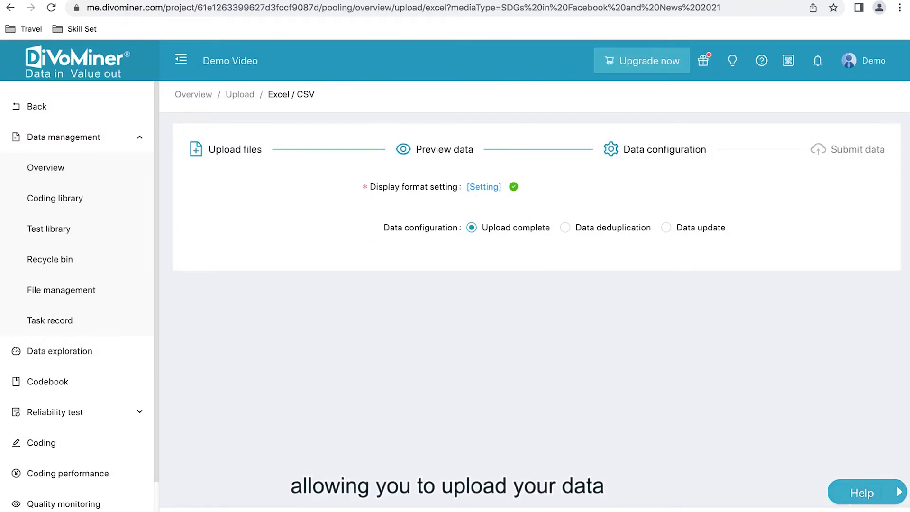
click(866, 510)
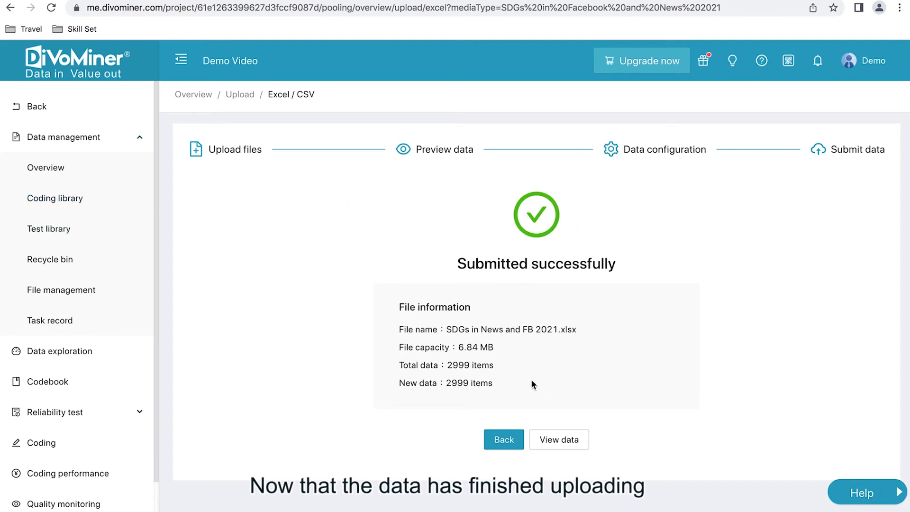
click(503, 445)
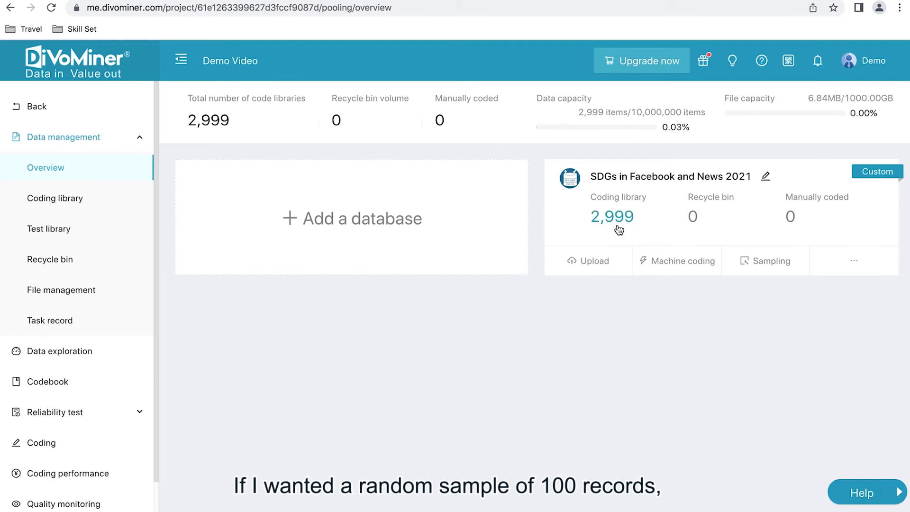
Start sampling the SDGs in Facebook and News 2021 database into a new sampling pool named "Video Pool" and proceed to the sampling method
click(768, 267)
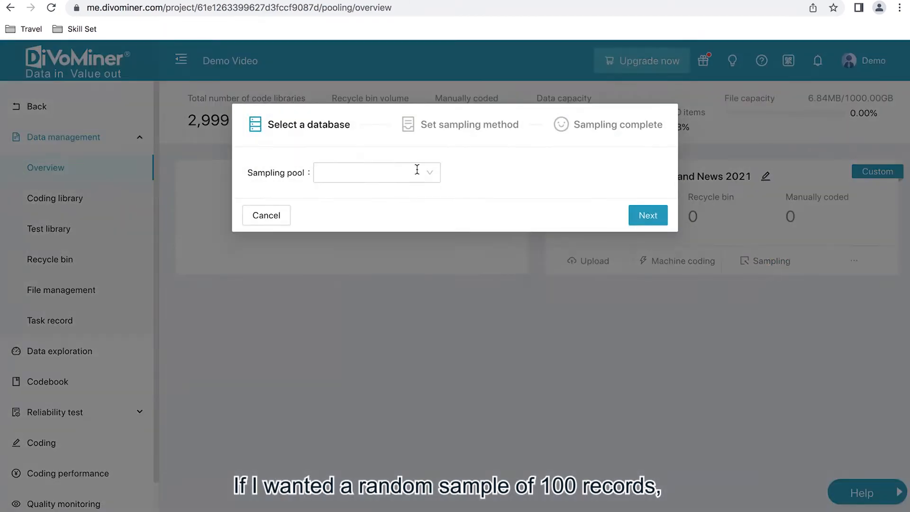
click(368, 175)
text(Vi)
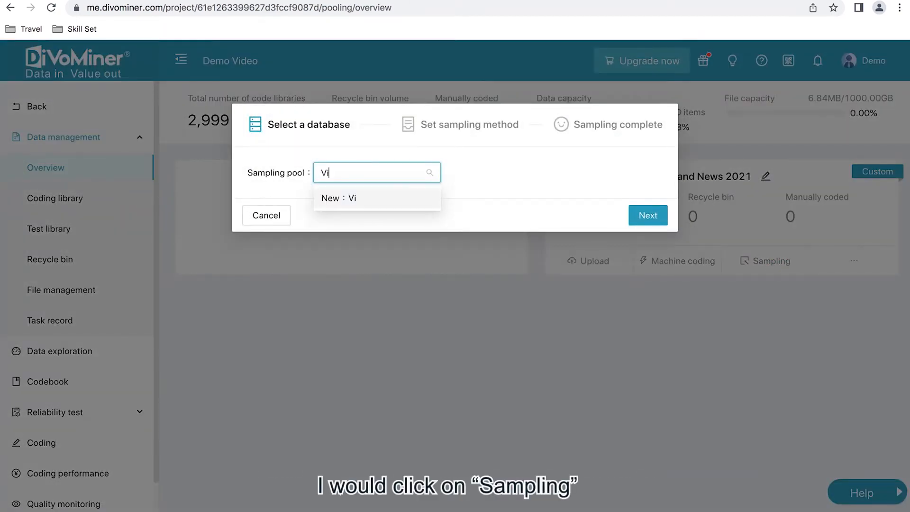
text(s)
text(e)
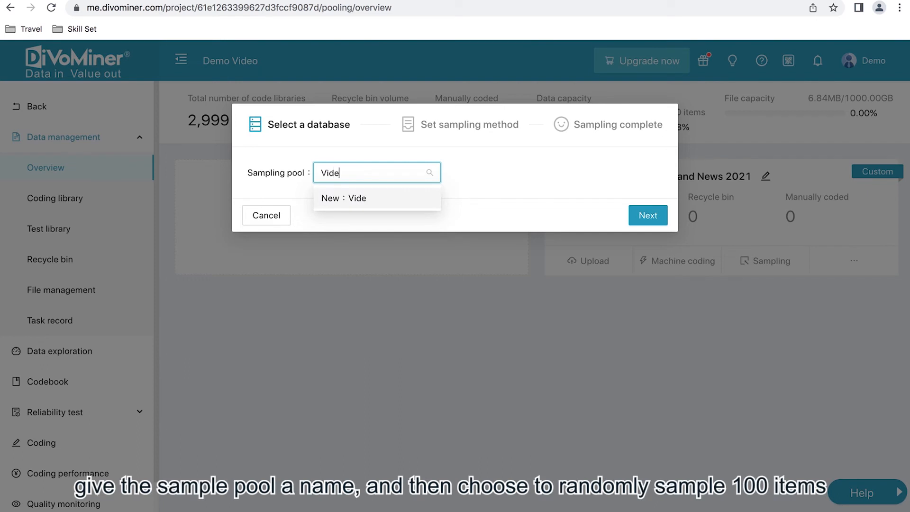
text(o Pool)
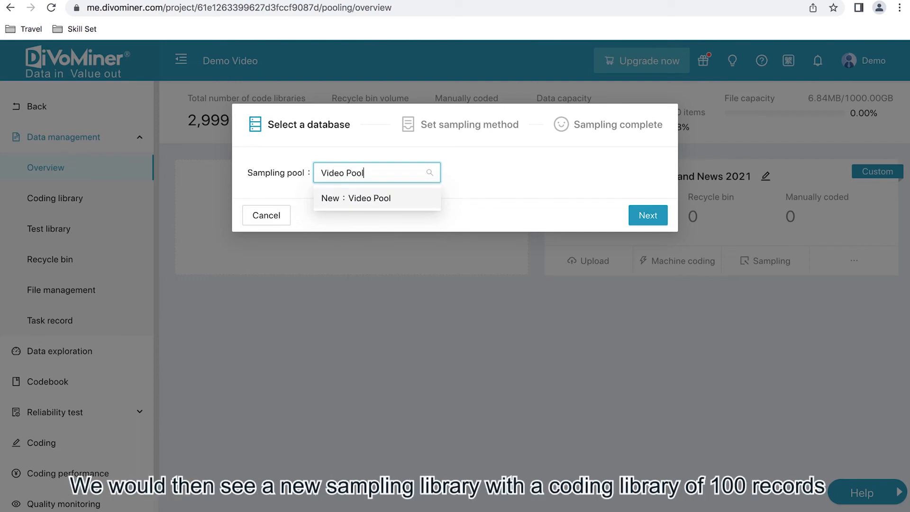
click(414, 208)
click(633, 215)
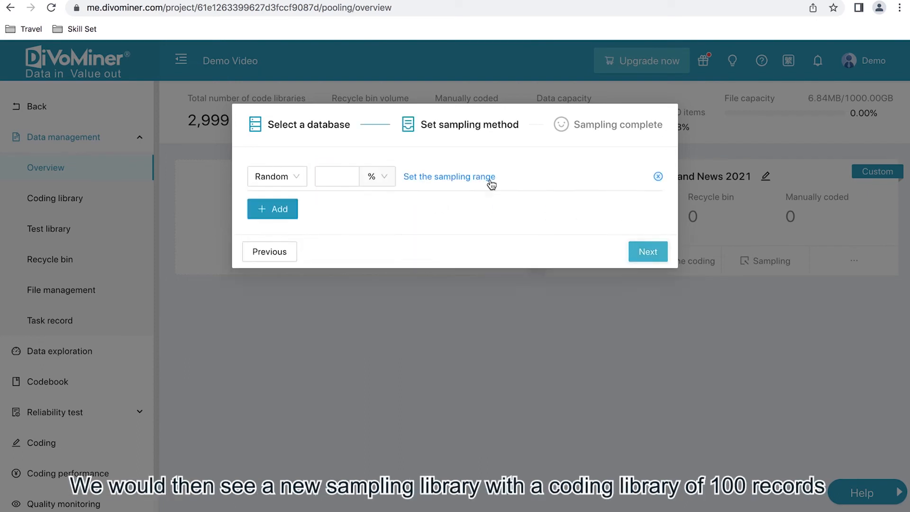
Set the random sampling amount to 100 items, run the sampling into Video Pool and complete it
click(382, 177)
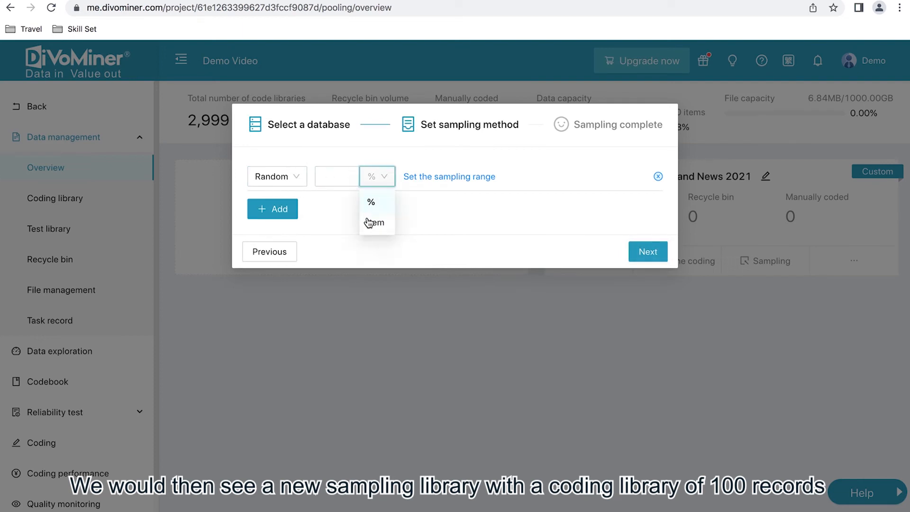
click(368, 220)
click(334, 176)
text(100)
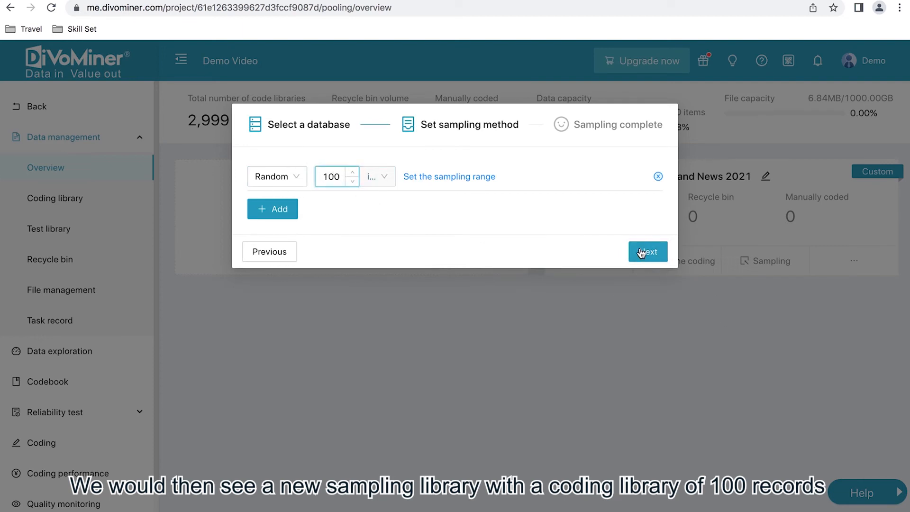
click(647, 252)
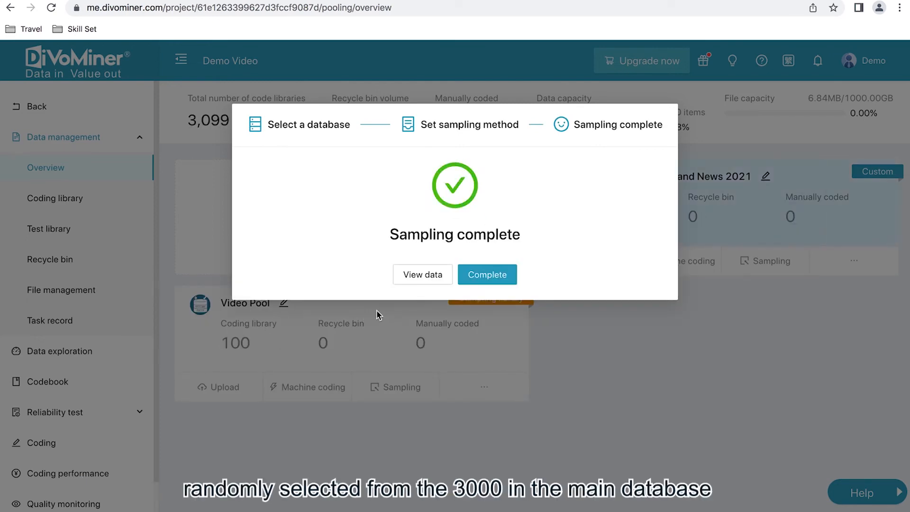
click(469, 273)
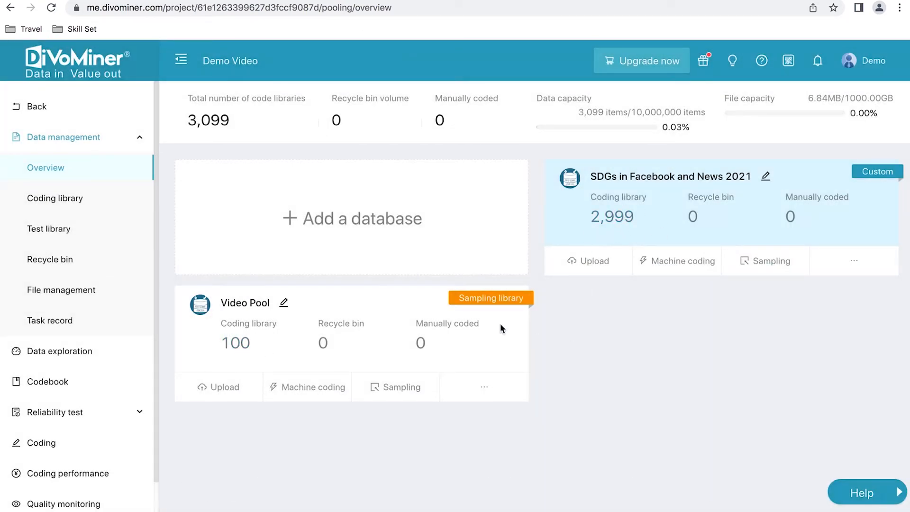
Show the SDGs in Facebook and News 2021 records in the coding library and view the "Green steel" article
click(80, 198)
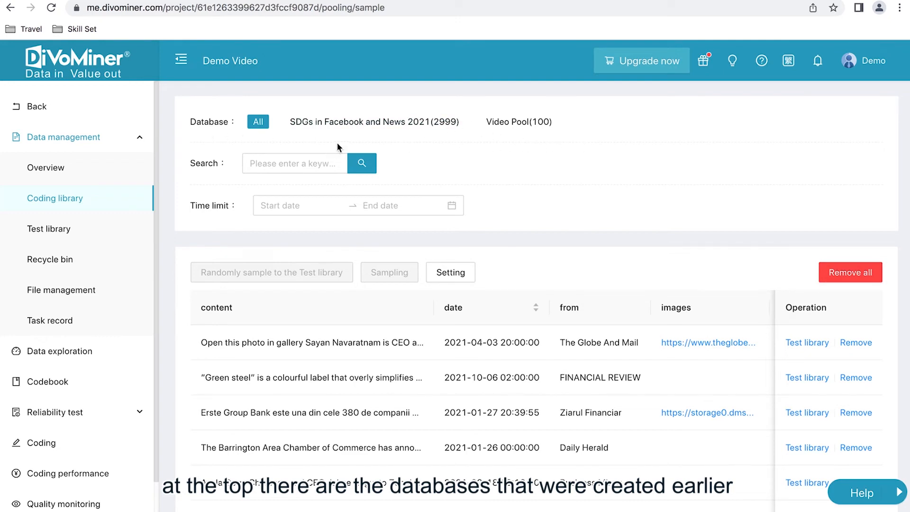
click(389, 125)
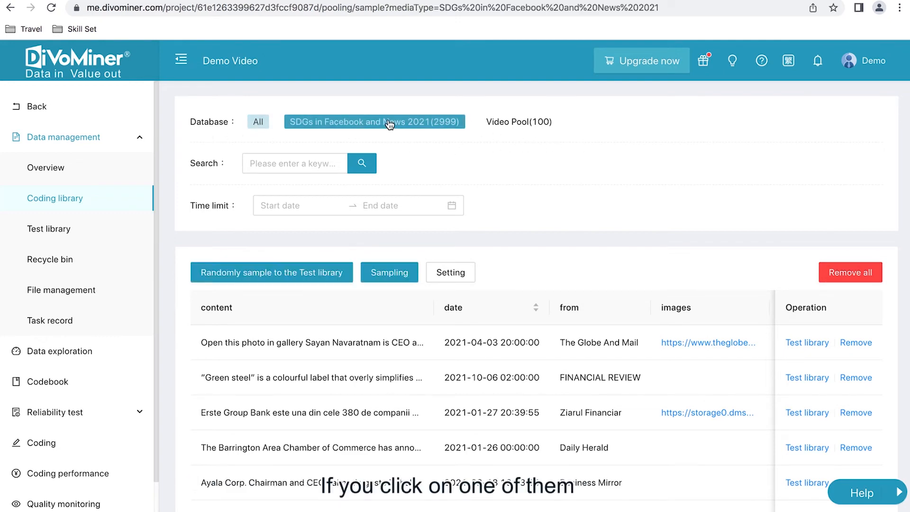
scroll(508, 226, down, 4)
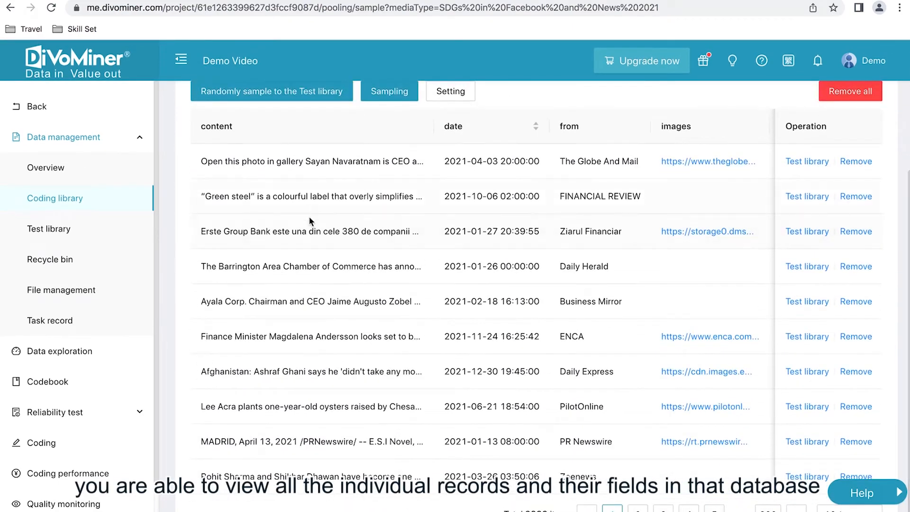
click(310, 234)
click(201, 267)
click(337, 211)
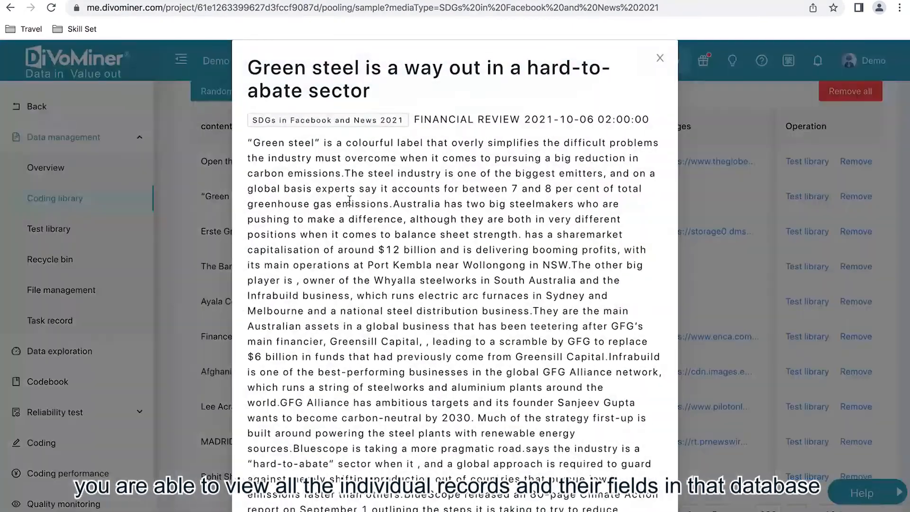
View the ENCA record "Sweden's parliament set to elect first woman PM" and examine its full text in the display format
click(211, 304)
click(283, 338)
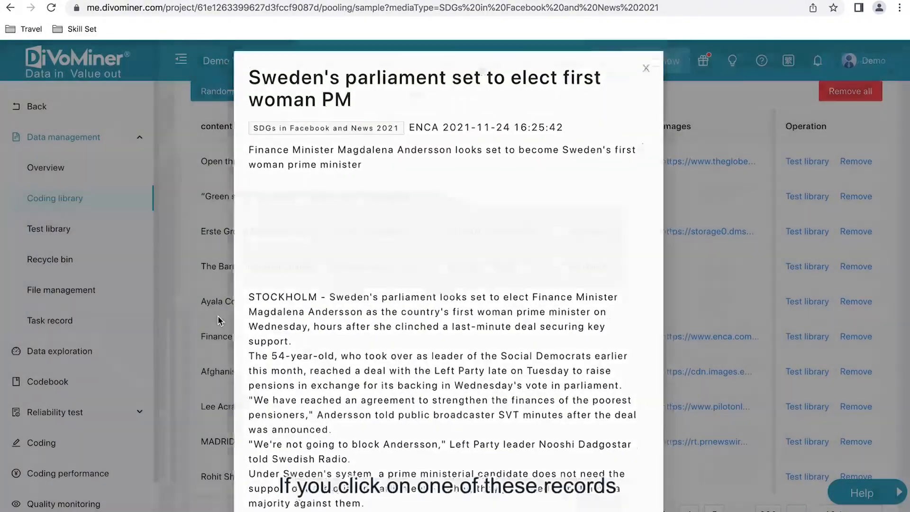
click(218, 314)
click(282, 334)
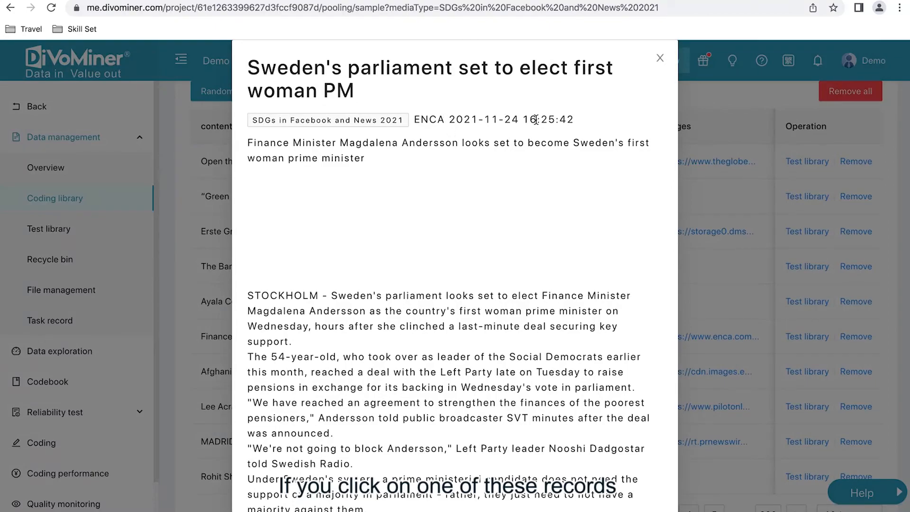
scroll(448, 255, down, 15)
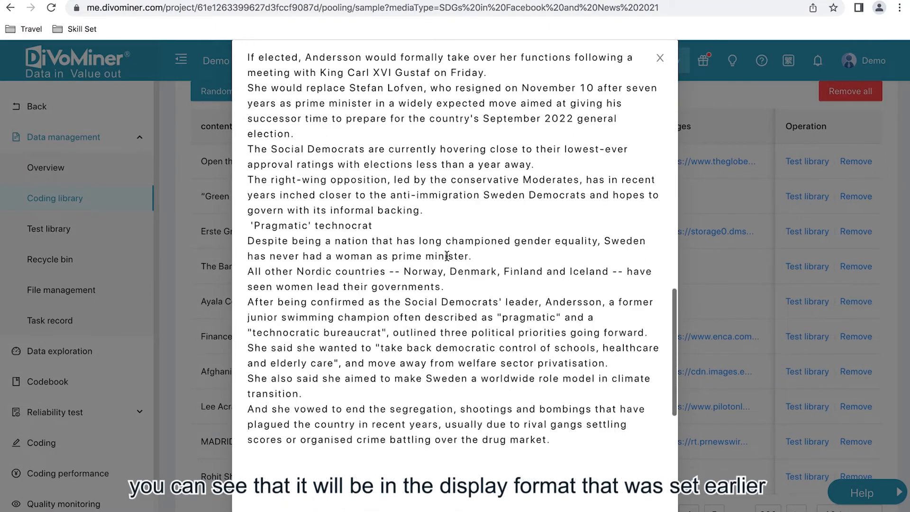
scroll(448, 255, up, 15)
scroll(447, 260, down, 10)
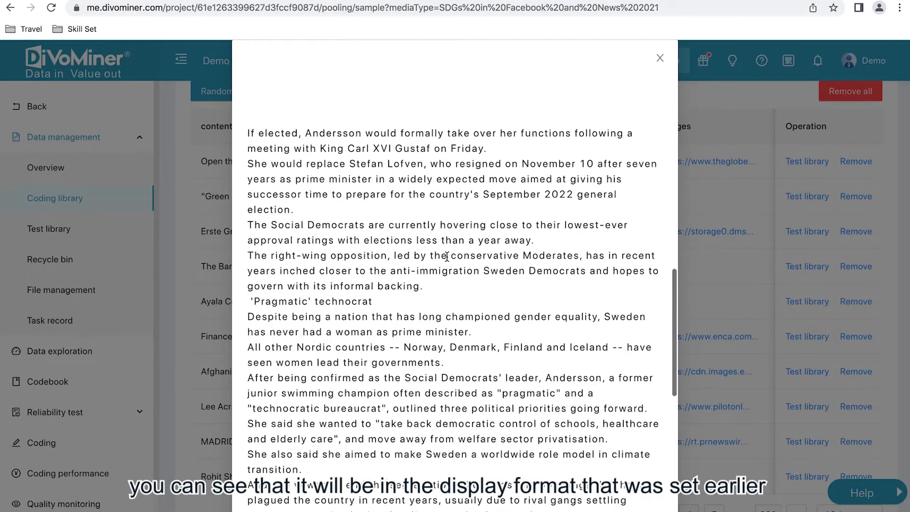
scroll(446, 260, up, 10)
scroll(447, 260, up, 2)
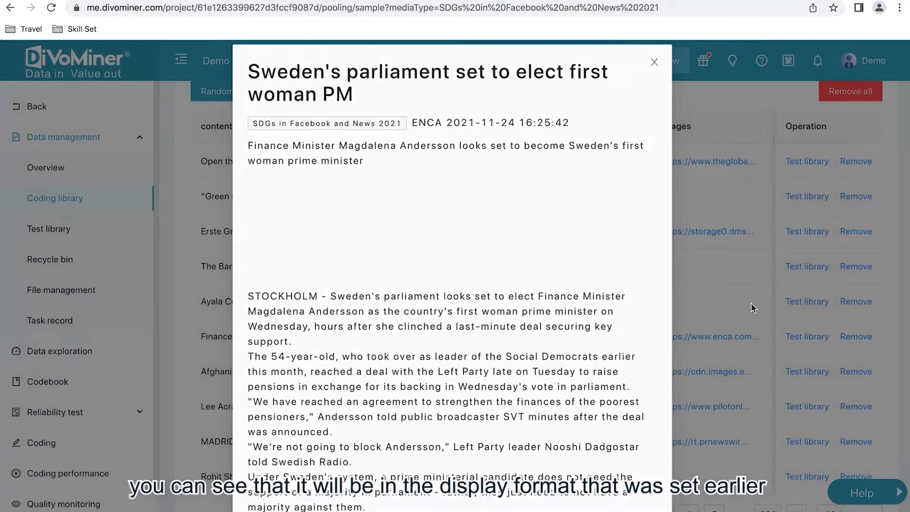
Close the article and remove the Erste Group Bank record by Ziarul Financiar from the coding library
click(751, 303)
scroll(534, 268, right, 5)
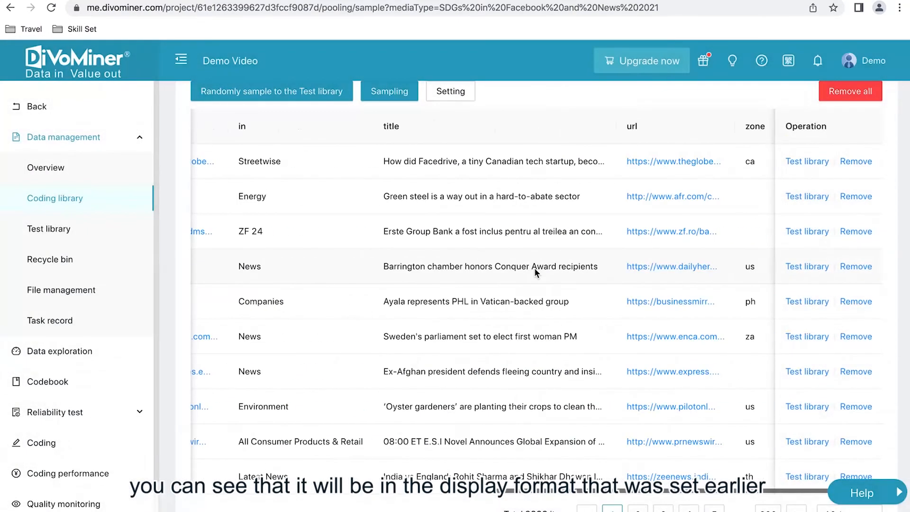
scroll(534, 268, left, 5)
scroll(534, 268, up, 3)
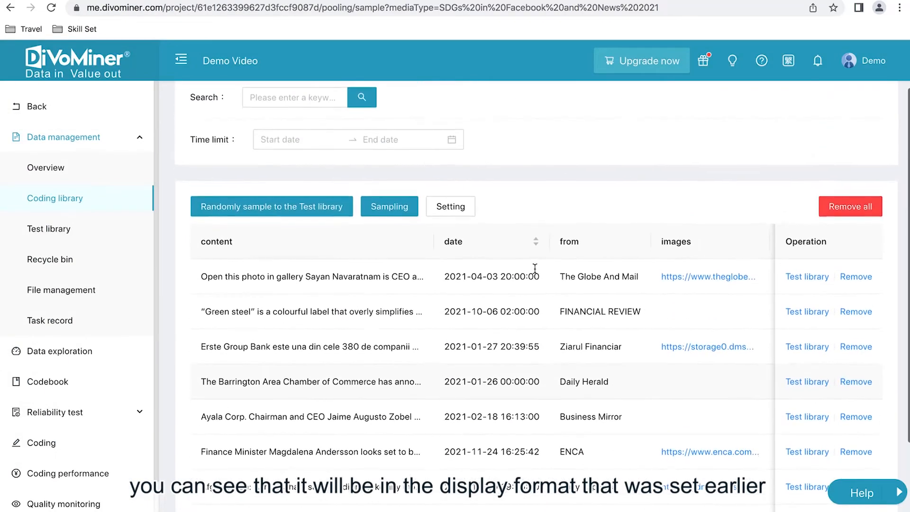
scroll(380, 263, down, 3)
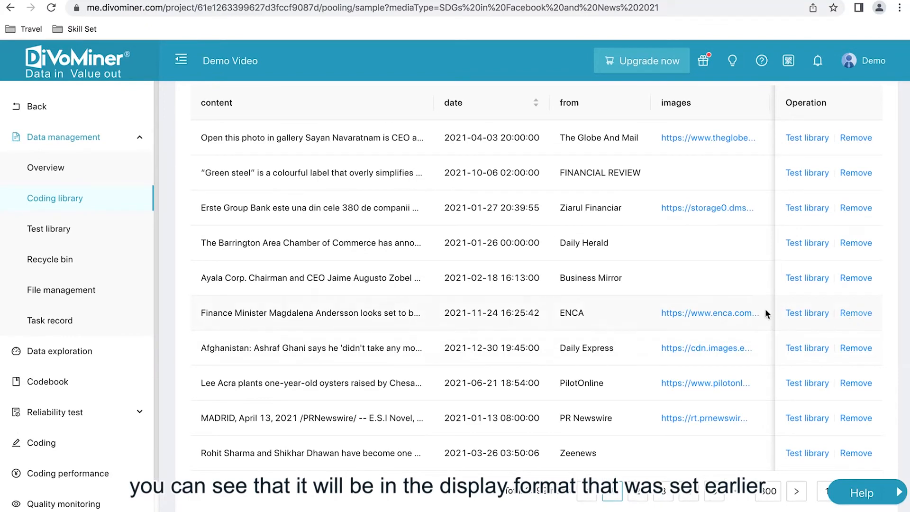
click(860, 209)
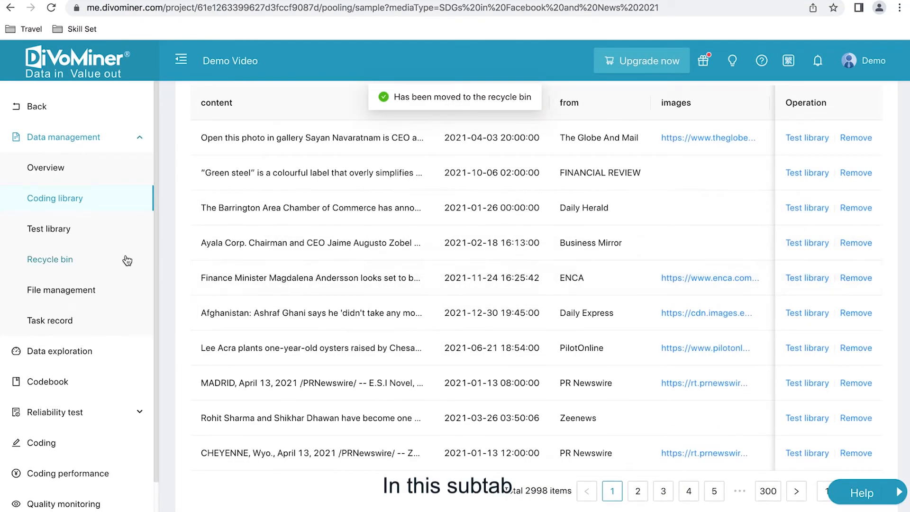
Filter the coding library to Video Pool and add the detik.com Getty Images Jakarta article to the test library
scroll(287, 302, up, 3)
scroll(329, 161, up, 2)
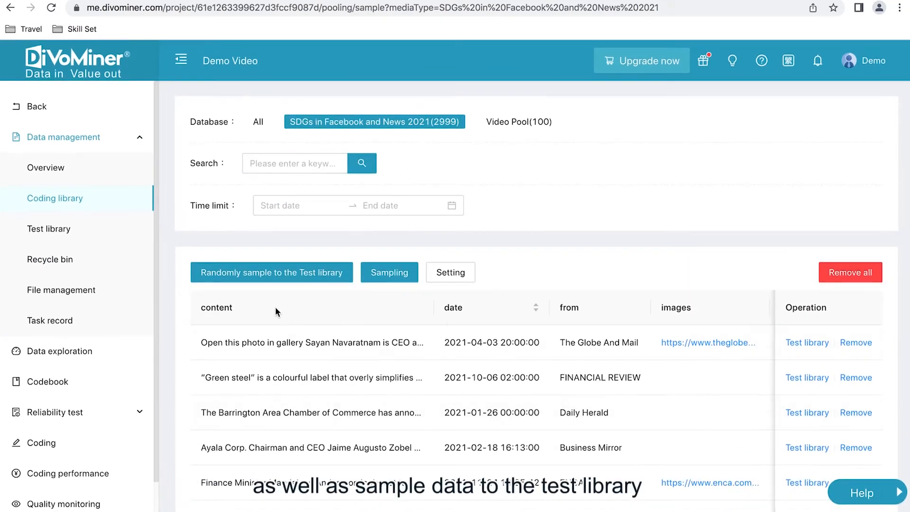
click(541, 123)
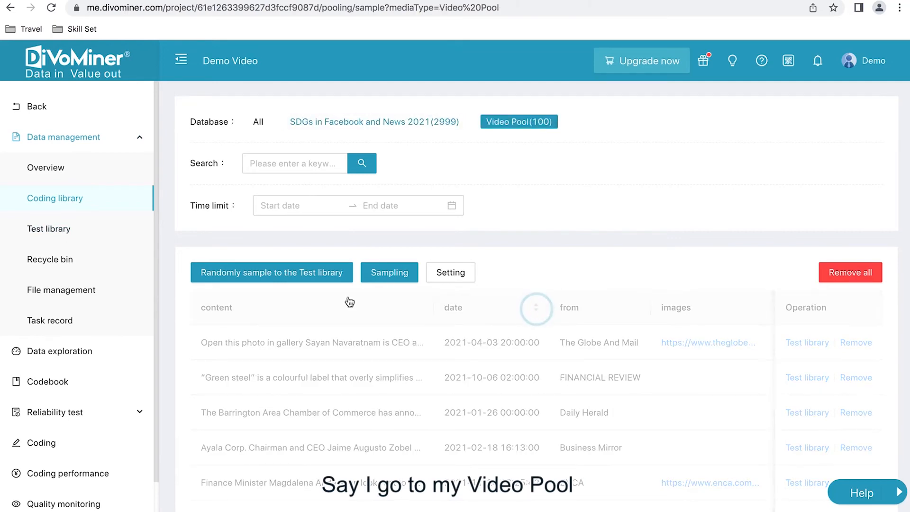
scroll(285, 442, down, 3)
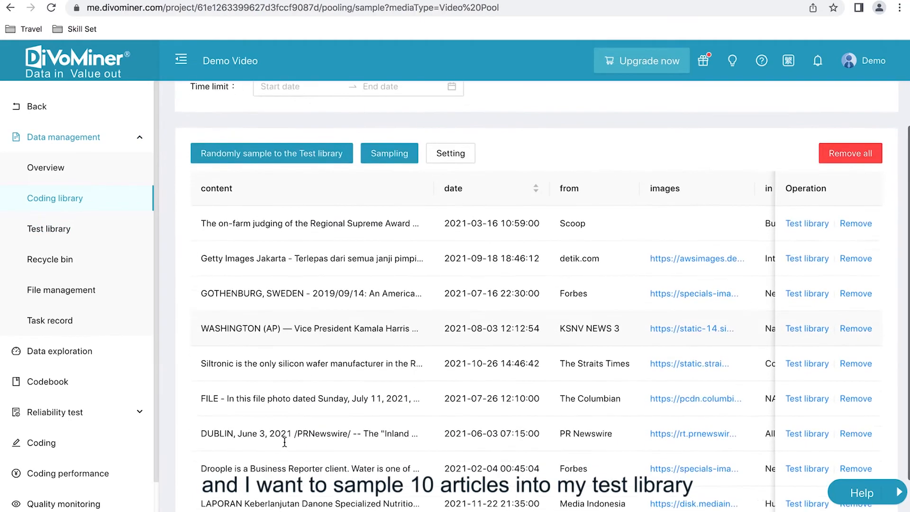
scroll(376, 280, down, 1)
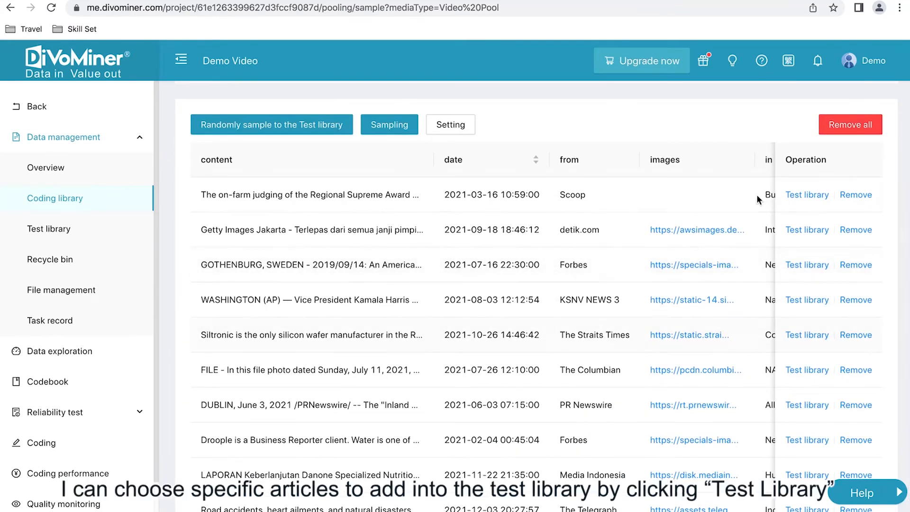
scroll(588, 280, down, 1)
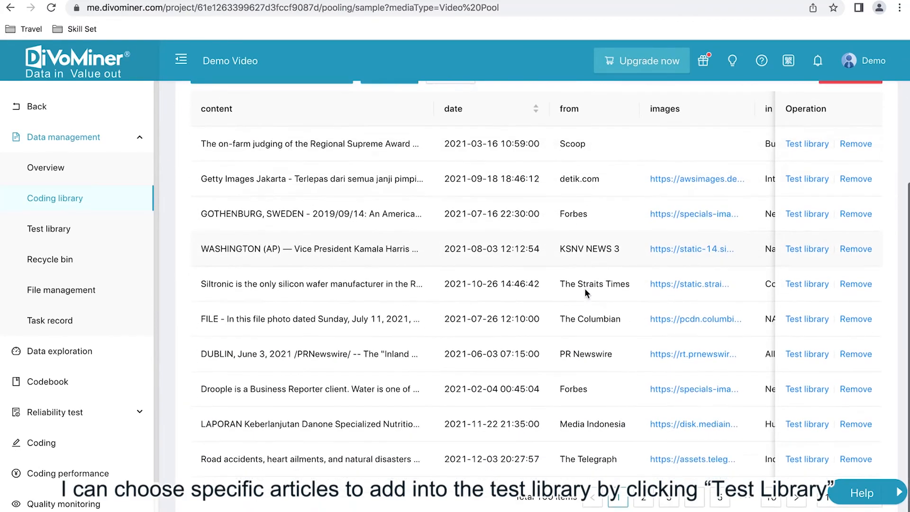
click(817, 183)
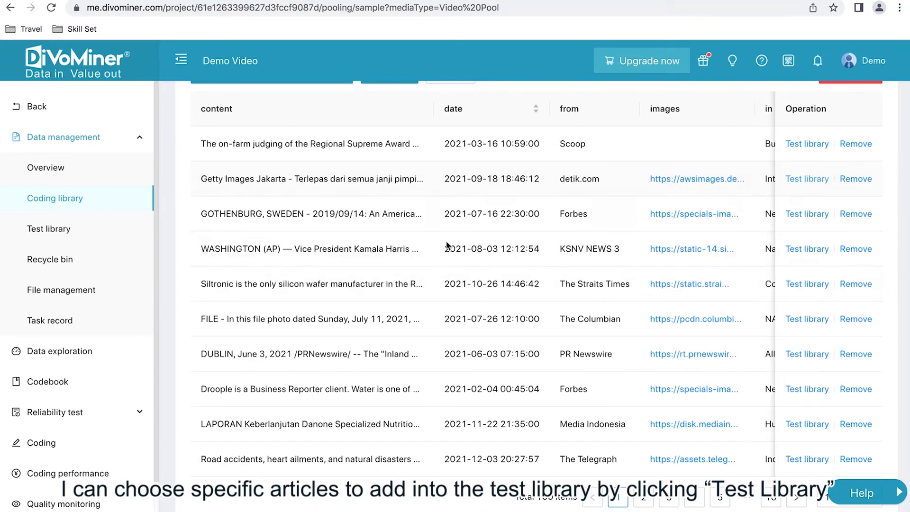
Randomly sample 9 items from Video Pool into the test library
click(297, 156)
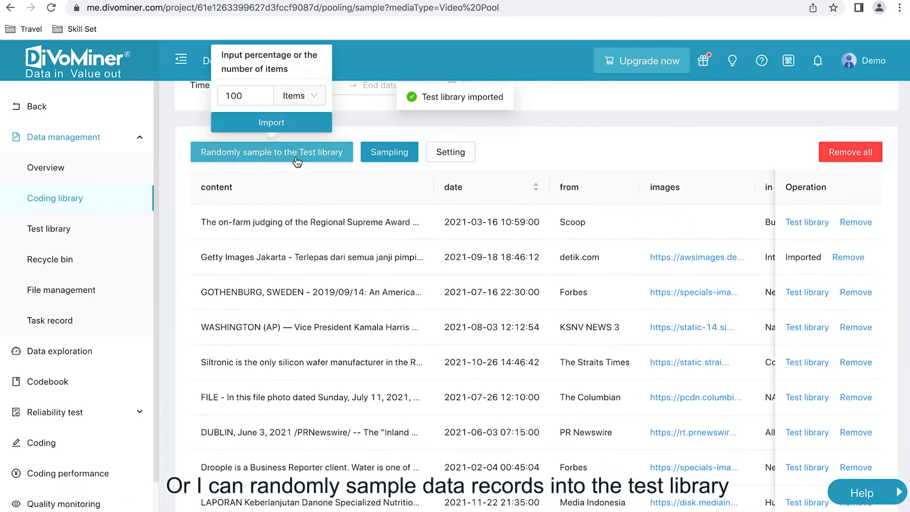
click(220, 93)
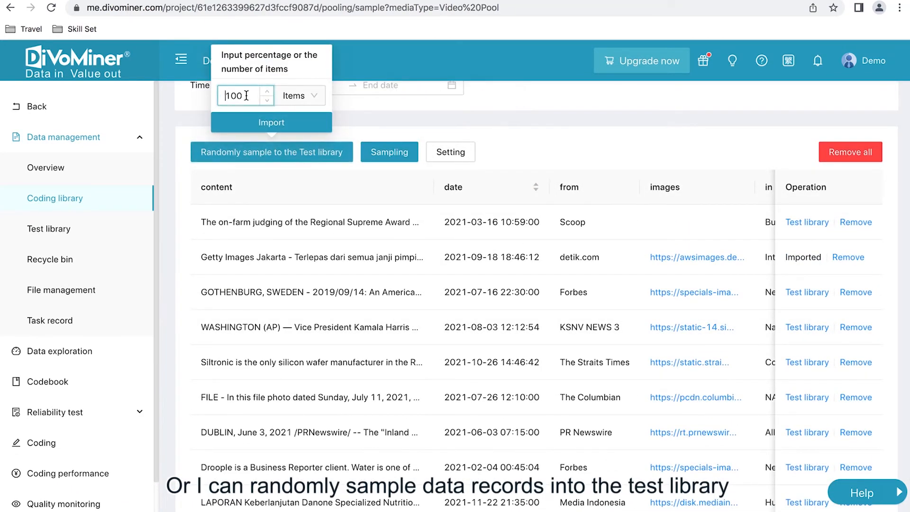
drag(246, 95, 208, 99)
text(10)
key(BackSpace)
click(281, 131)
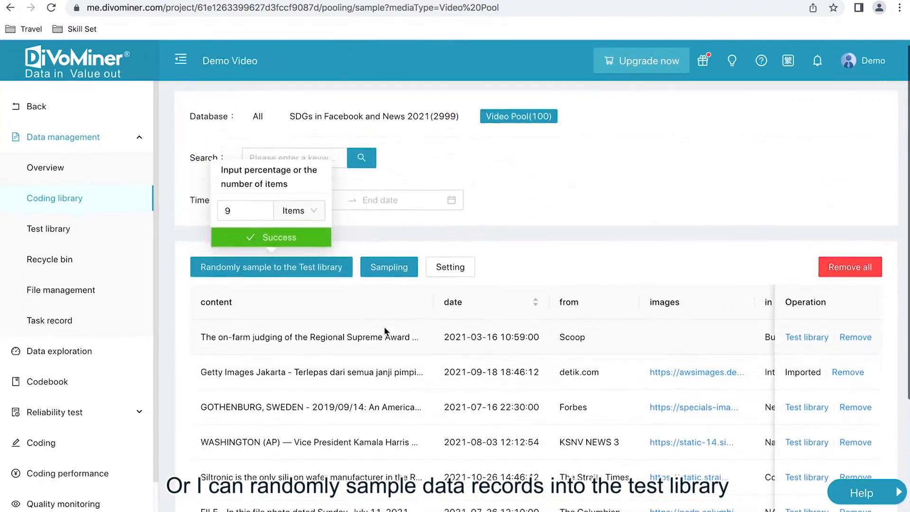
Review the sampled records in the test library and remove the detik.com Getty Images Jakarta article from it
click(88, 234)
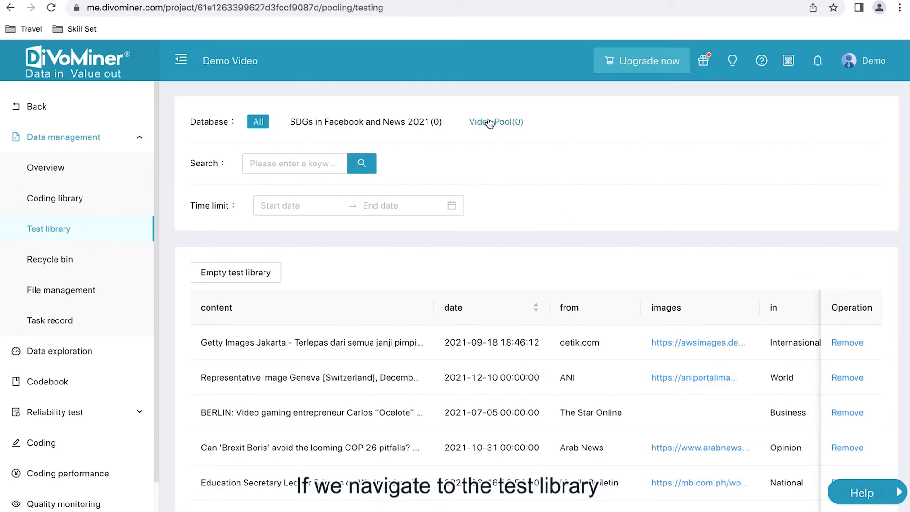
scroll(473, 181, down, 3)
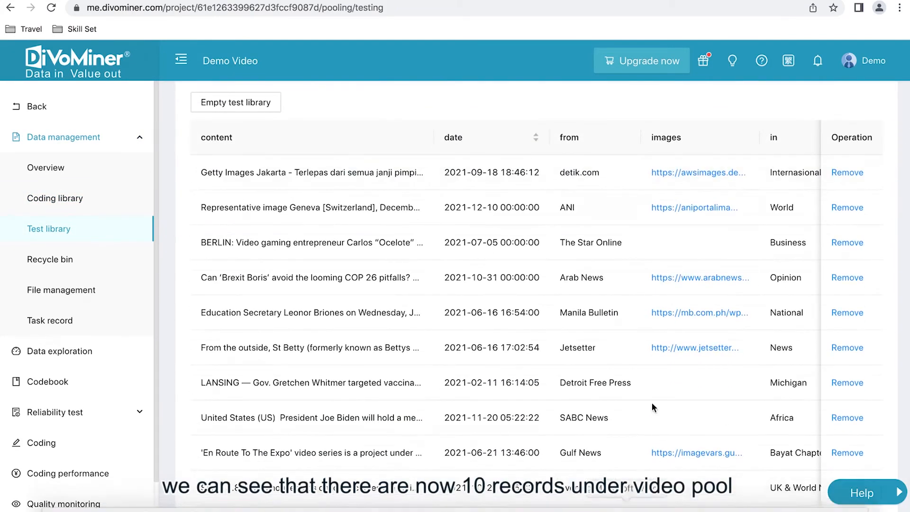
scroll(610, 449, up, 2)
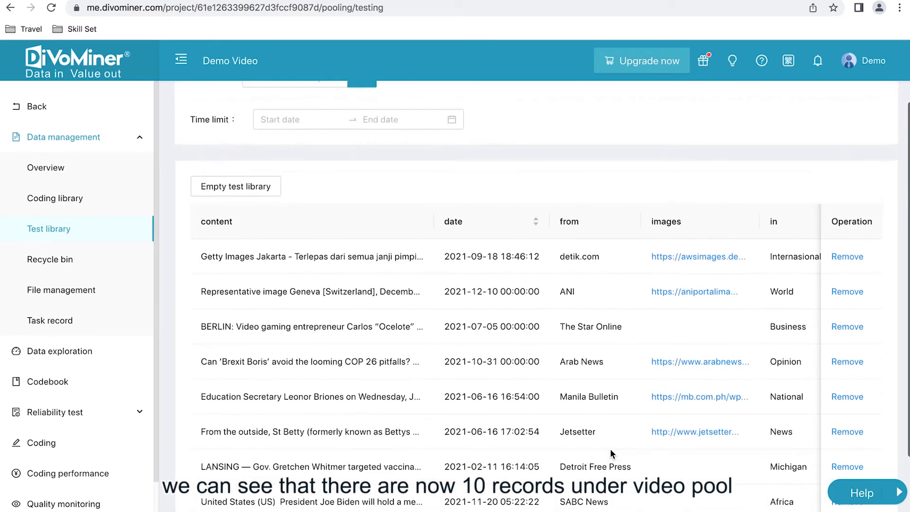
scroll(610, 448, down, 3)
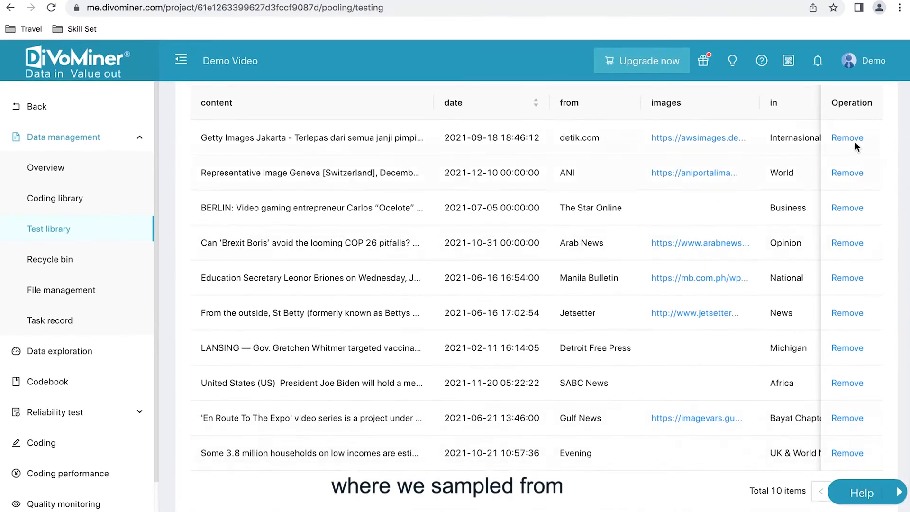
click(854, 141)
click(798, 148)
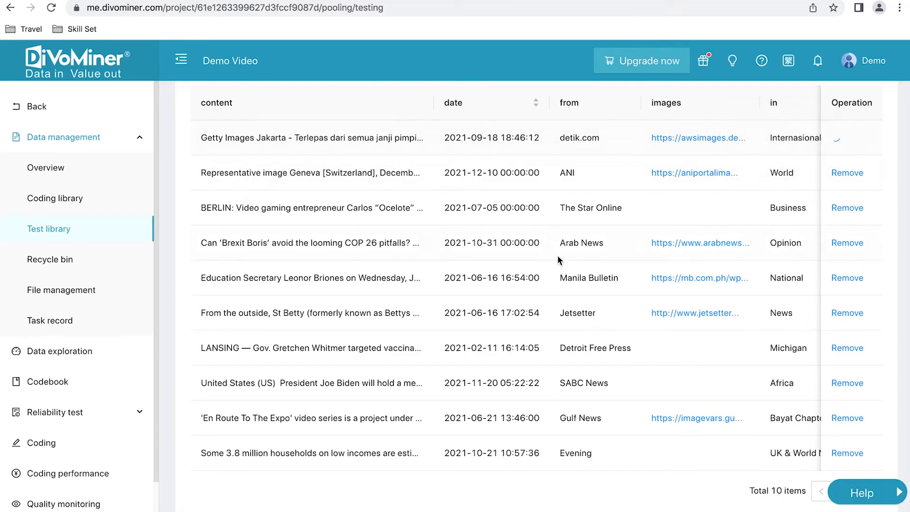
scroll(558, 255, up, 4)
scroll(559, 259, down, 1)
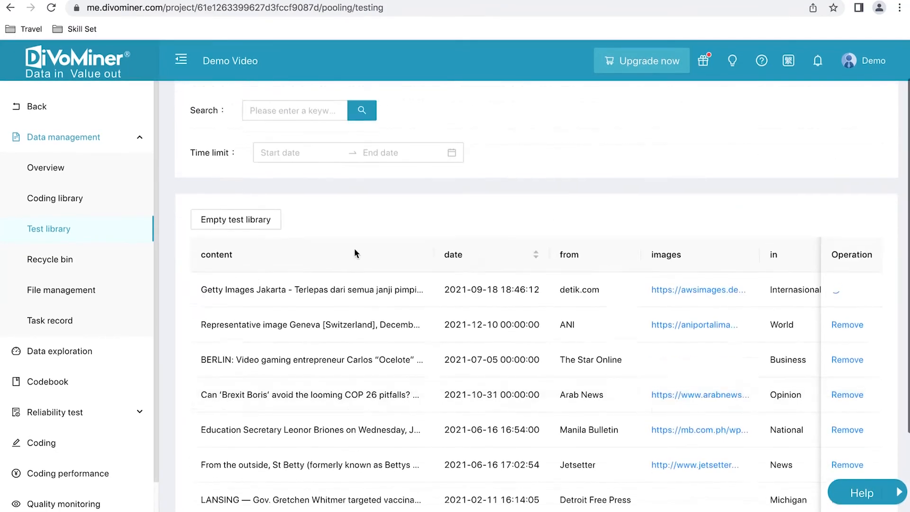
Open the recycle bin to view the records removed from the coding library
scroll(354, 248, up, 1)
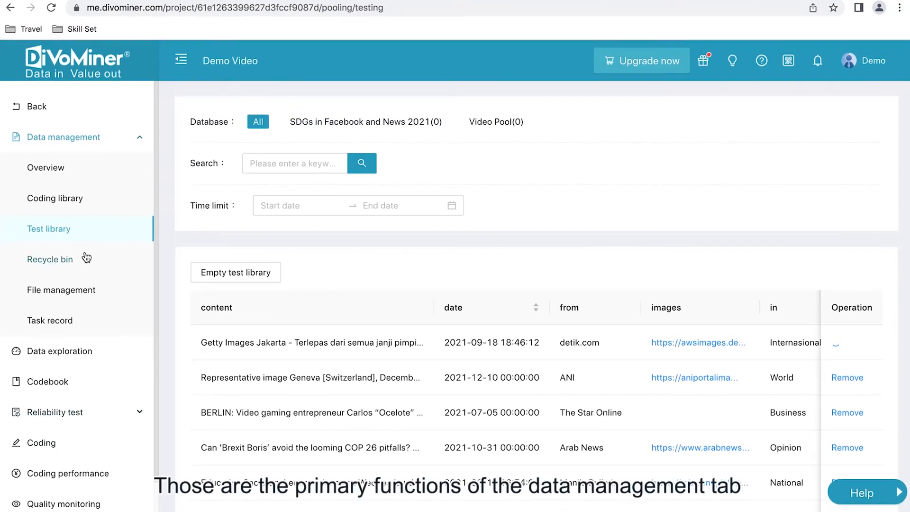
drag(163, 253, 167, 251)
click(167, 251)
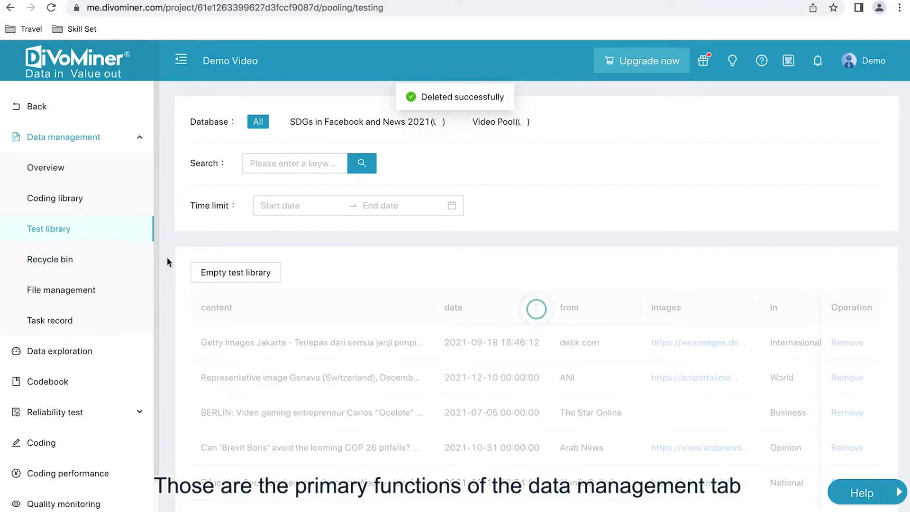
click(74, 263)
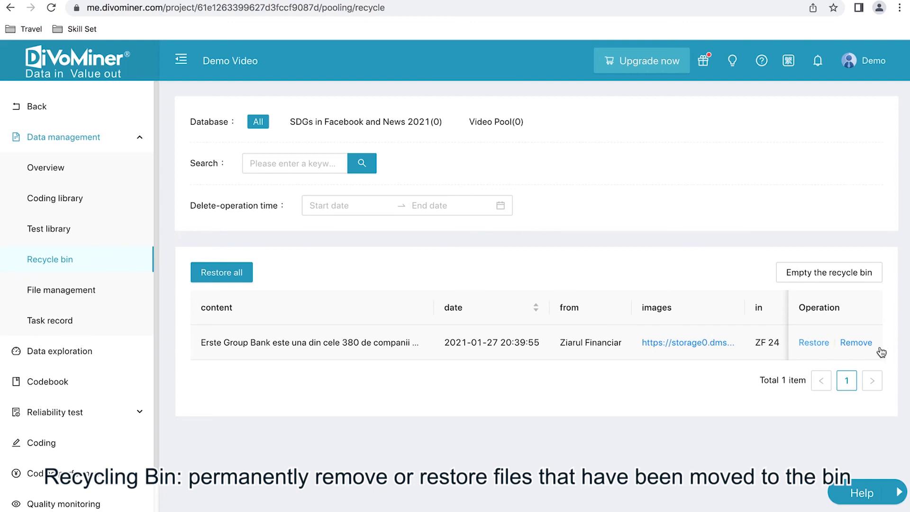
Permanently remove the Erste Group Bank record from the recycle bin and filter the bin by SDGs in Facebook and News 2021 and by Video Pool
click(850, 343)
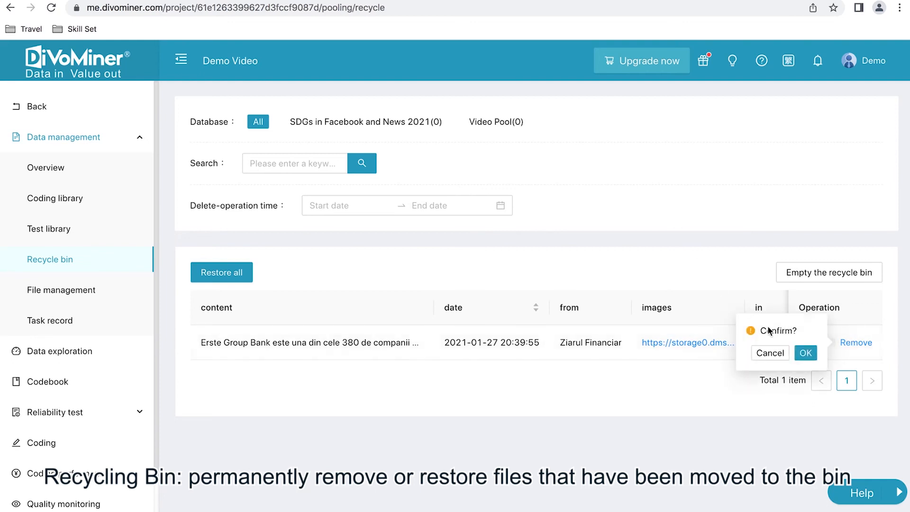
click(806, 353)
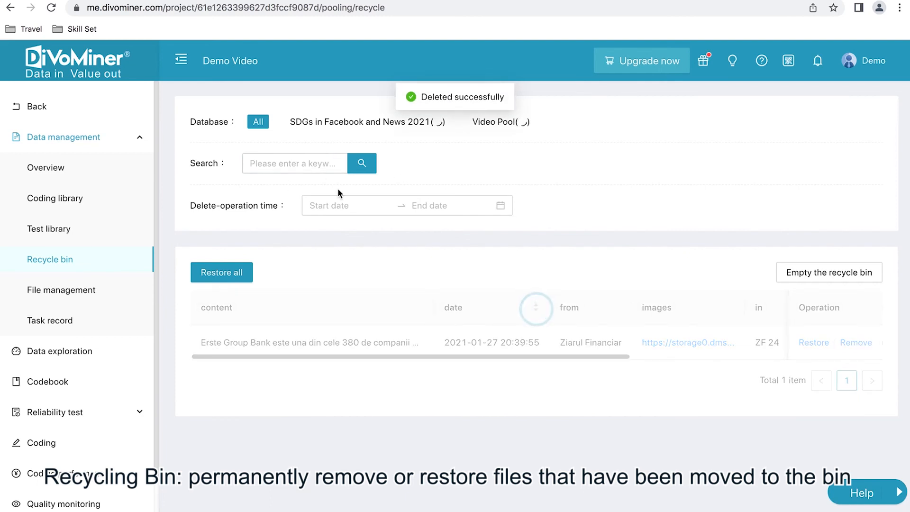
click(408, 124)
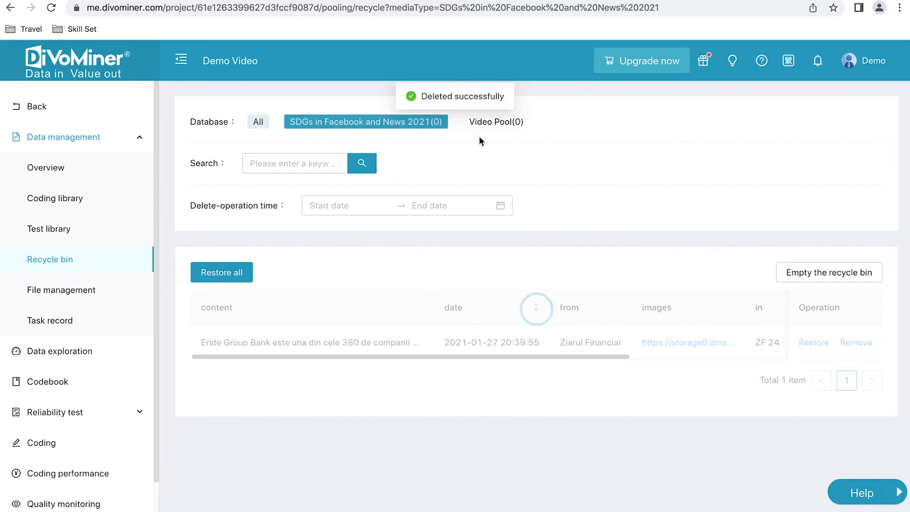
click(505, 124)
Open file management and examine the uploaded SDGs Excel file, the databases holding its data and the file format filter options
click(61, 290)
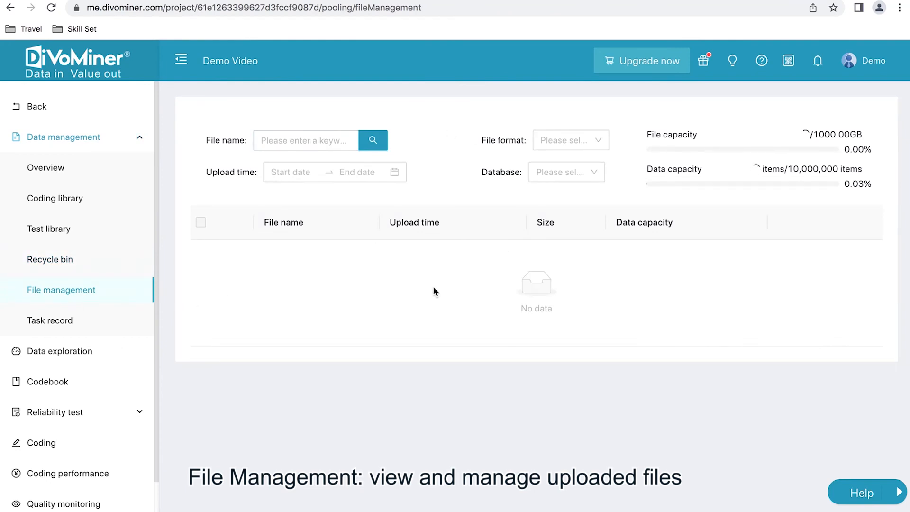
right_click(412, 281)
click(345, 288)
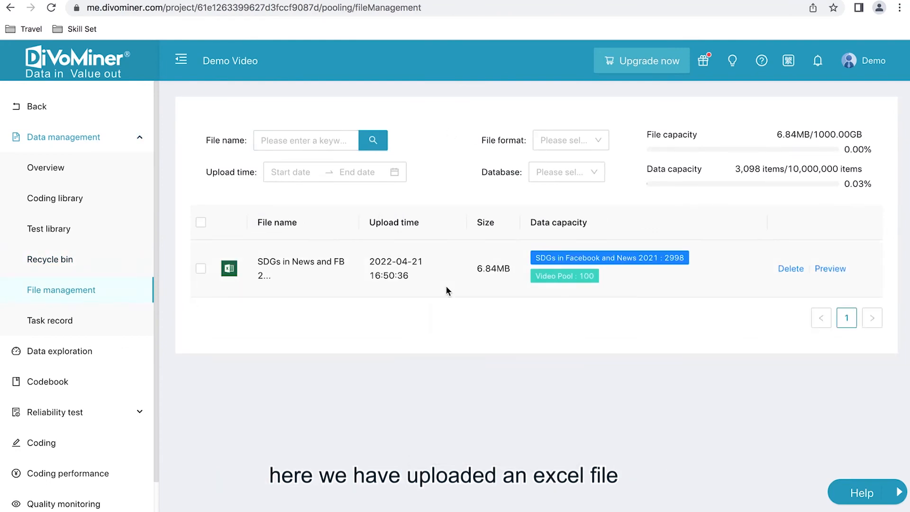
drag(250, 262, 278, 276)
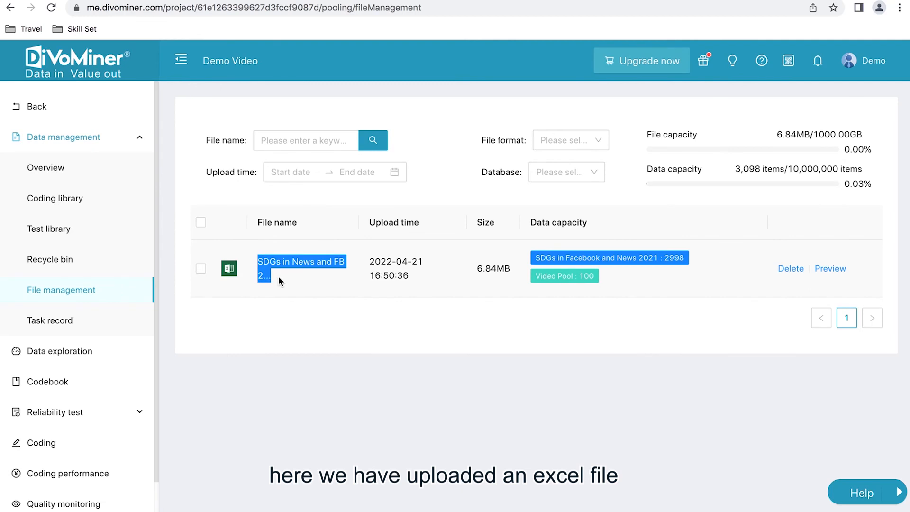
click(278, 275)
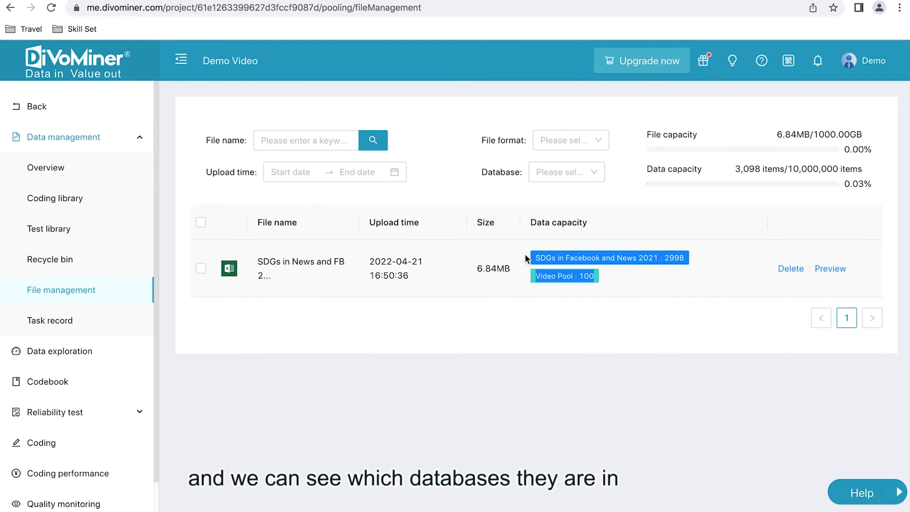
click(586, 142)
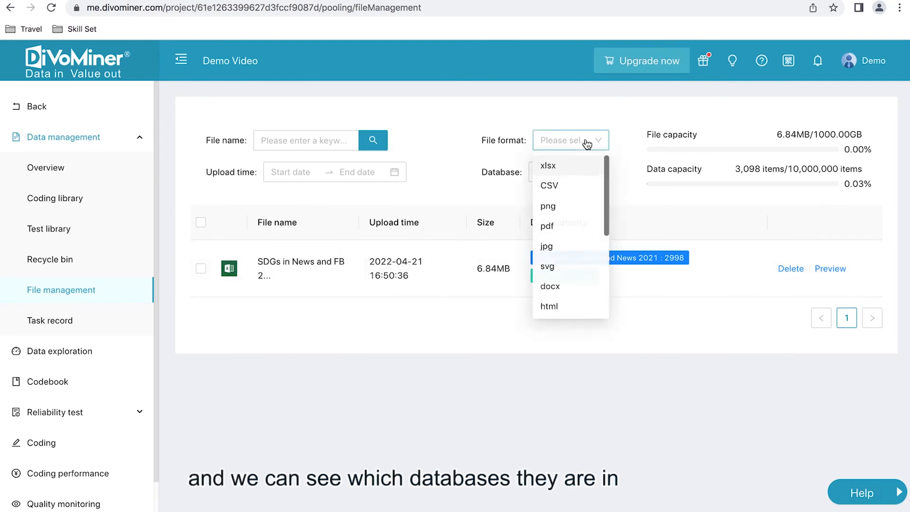
click(530, 233)
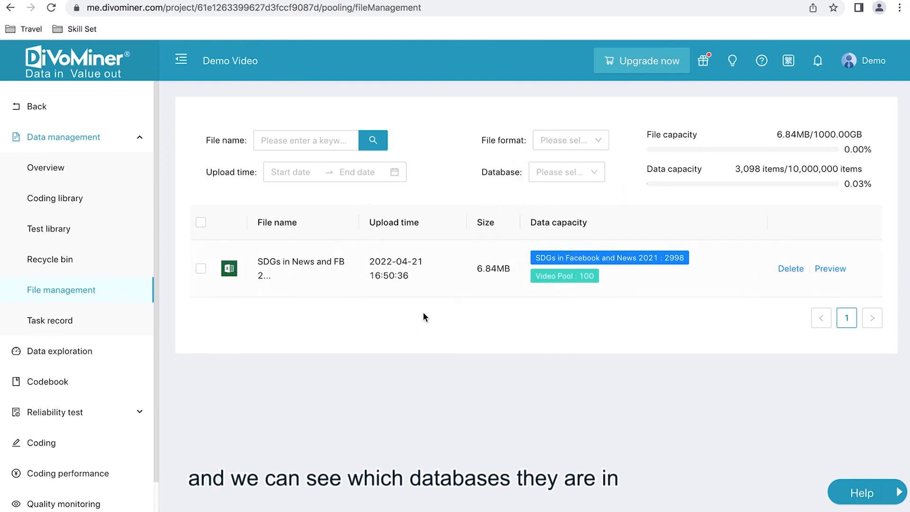
View the task record of the project's operations and return to the data management overview
click(101, 318)
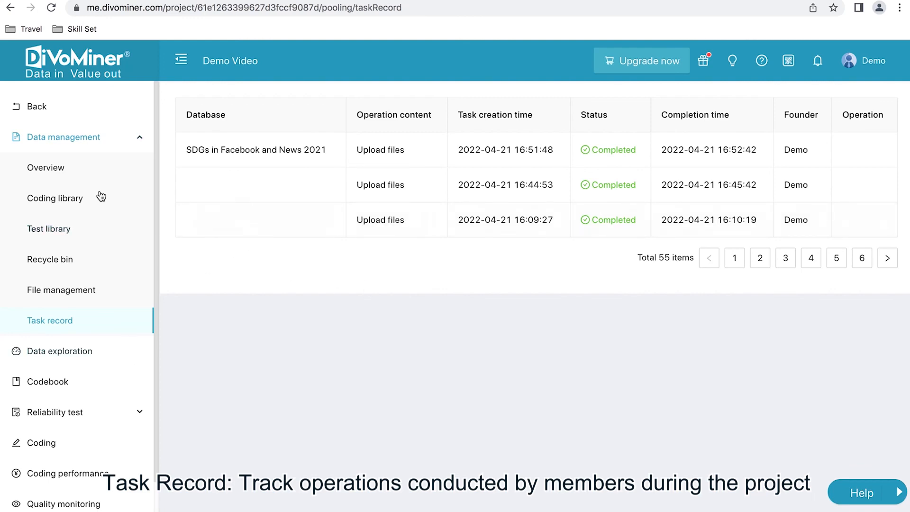
click(85, 177)
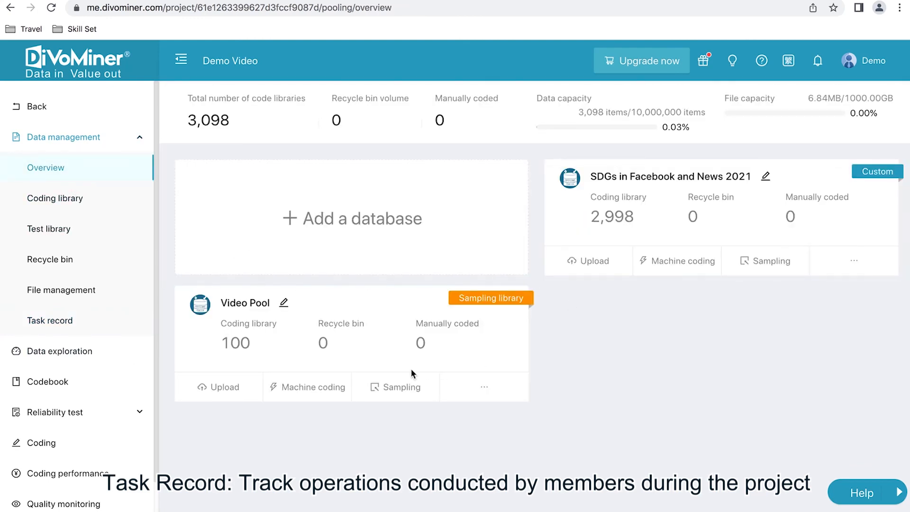